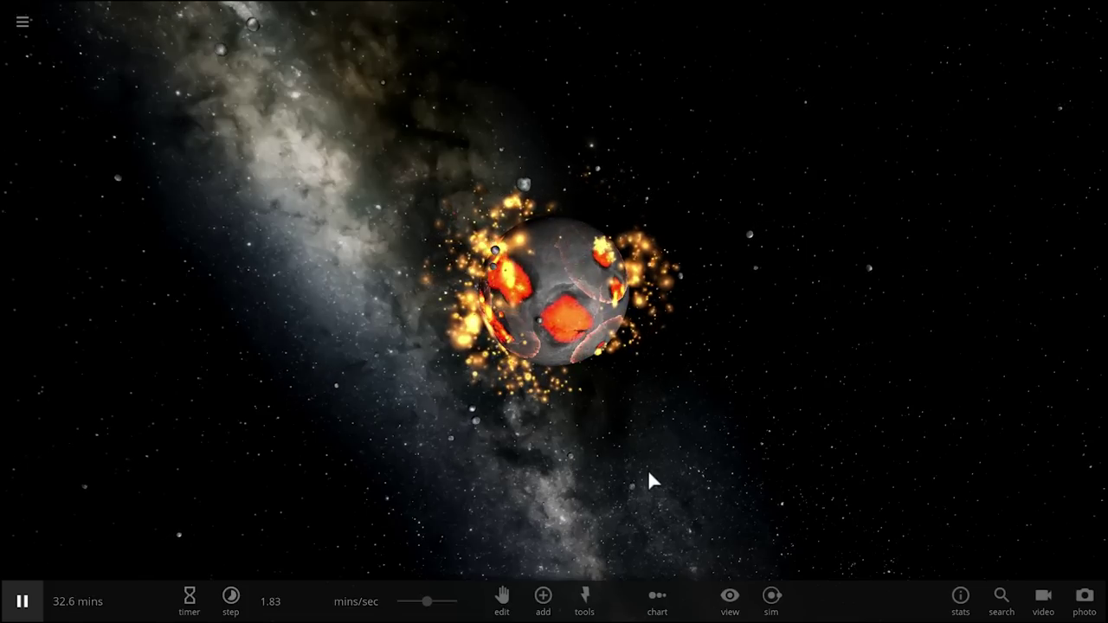
drag(665, 462, 626, 473)
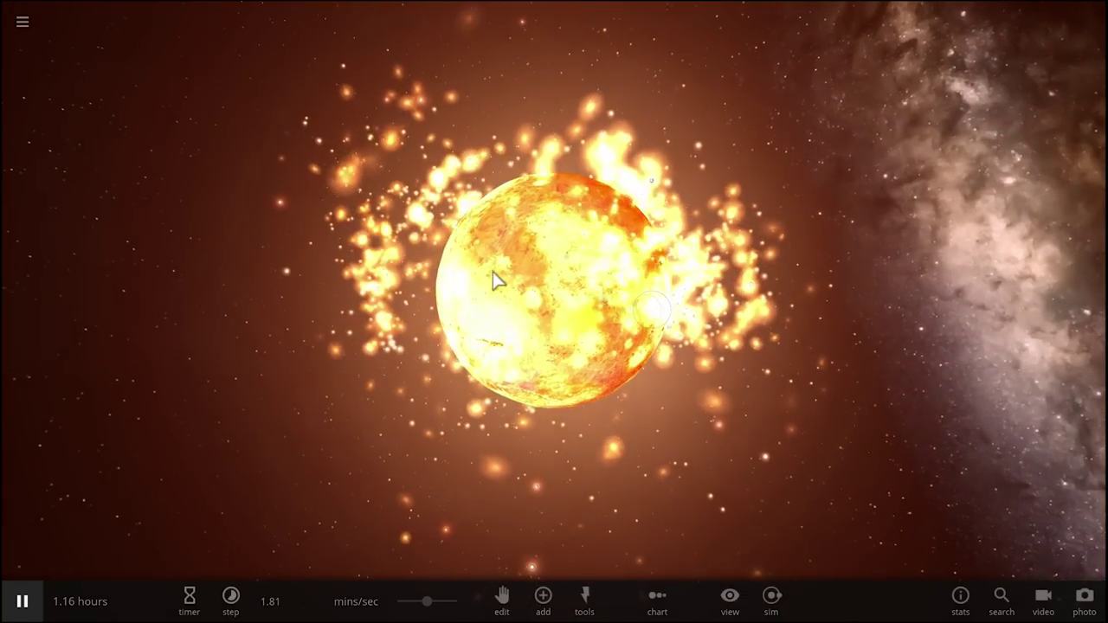
Start a new empty simulation and open the catalogue of objects to add
click(22, 21)
click(97, 168)
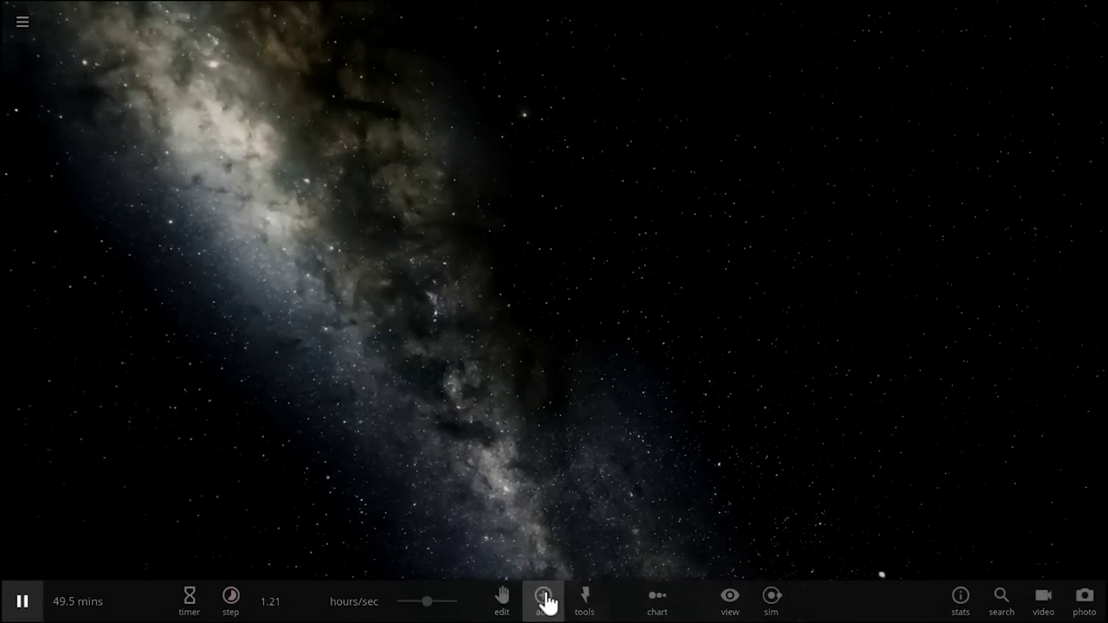
click(543, 597)
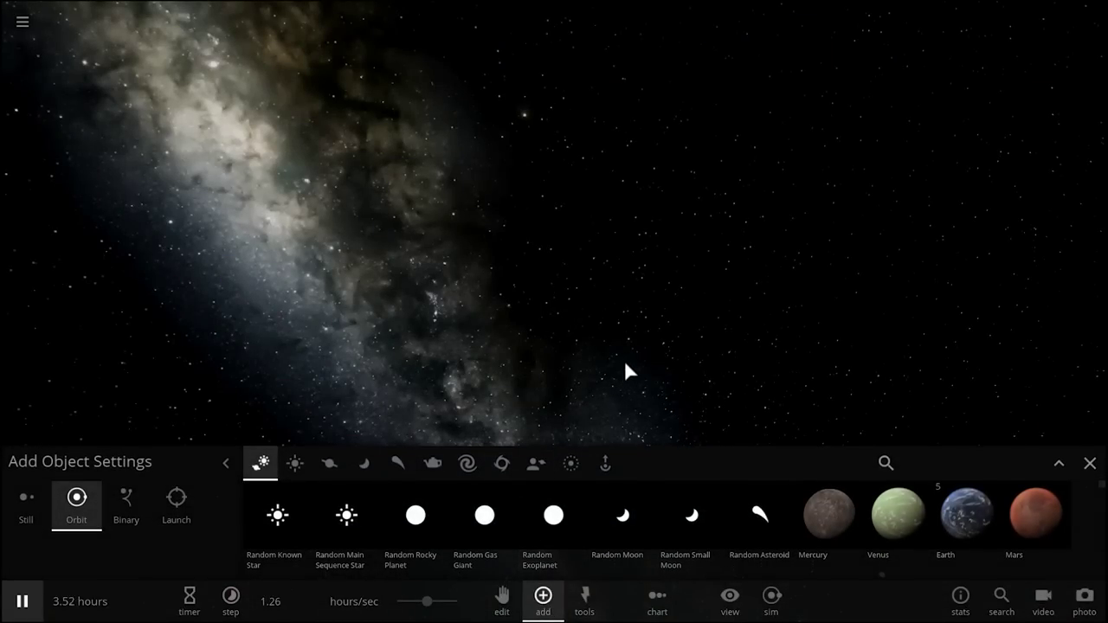
Clear the previous search among the existing simulations and open the Solar System simulation
click(39, 37)
click(77, 222)
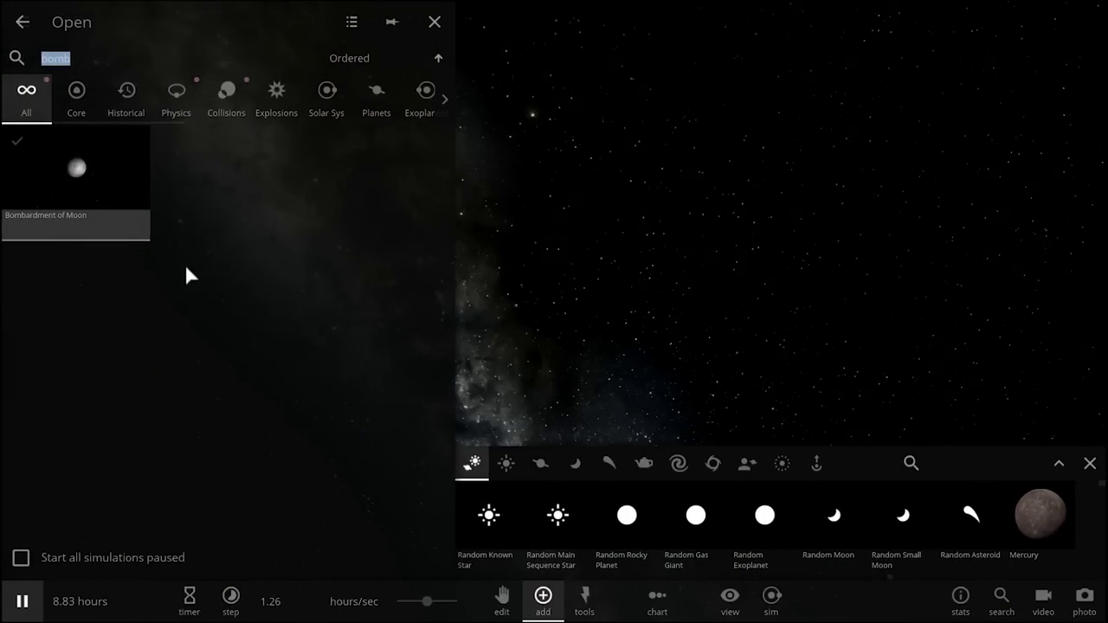
key(BackSpace)
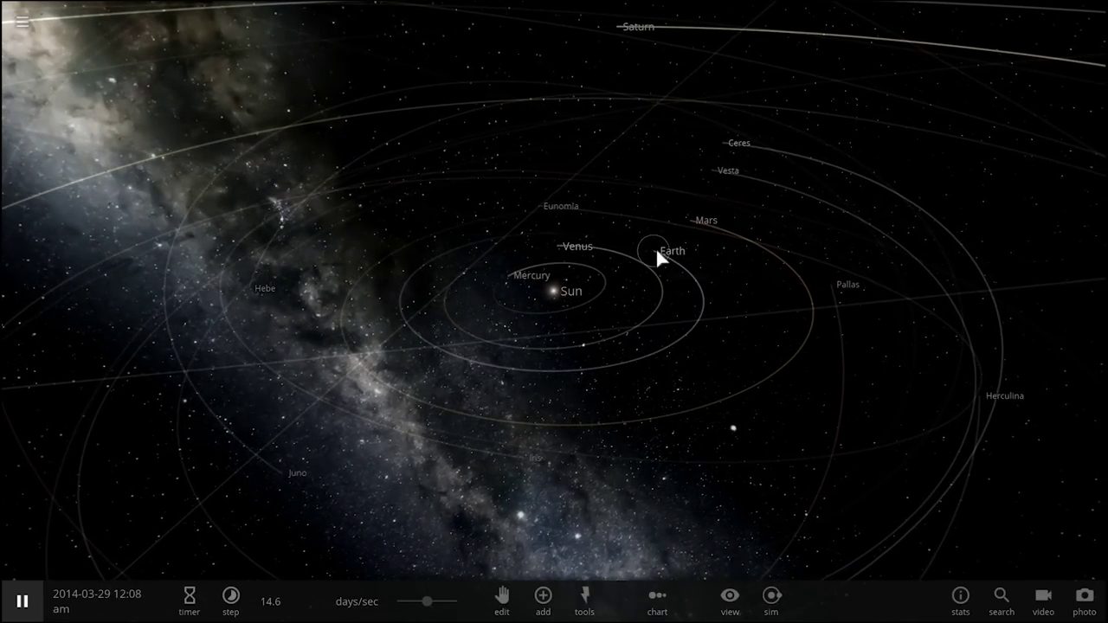
Examine Mars, Jupiter and the asteroid orbits lying between them in the solar system
click(655, 250)
click(669, 217)
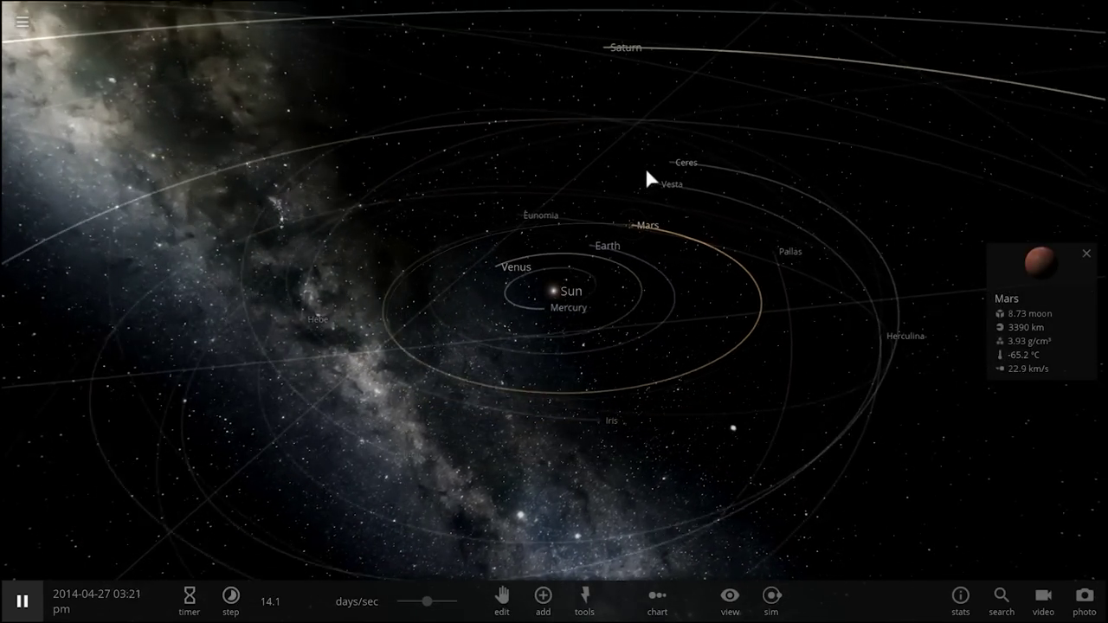
scroll(646, 170, down, 5)
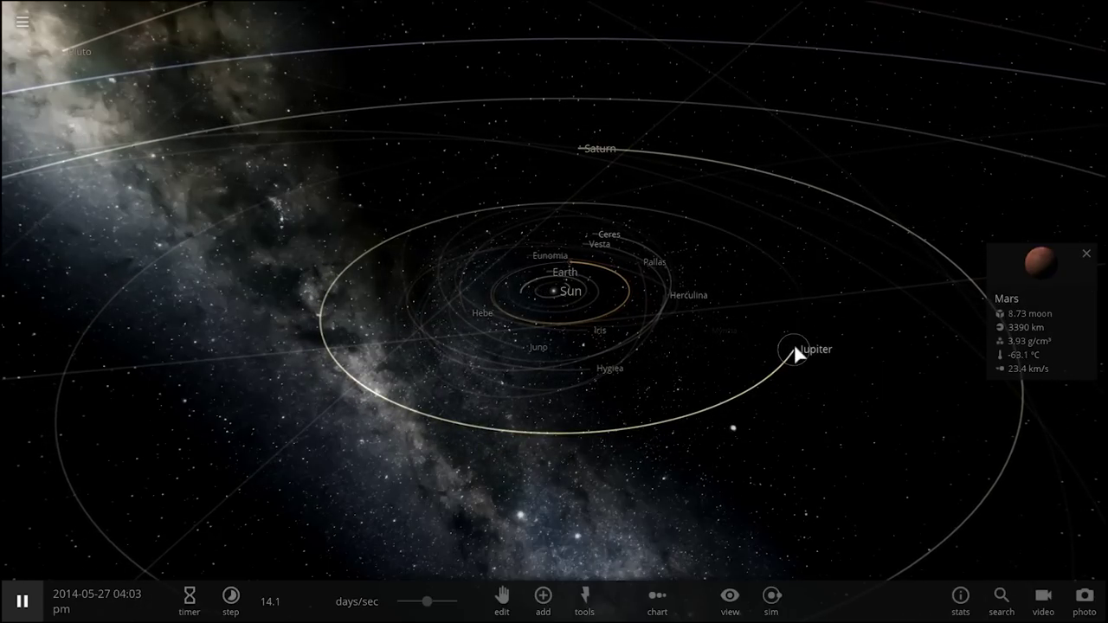
click(794, 347)
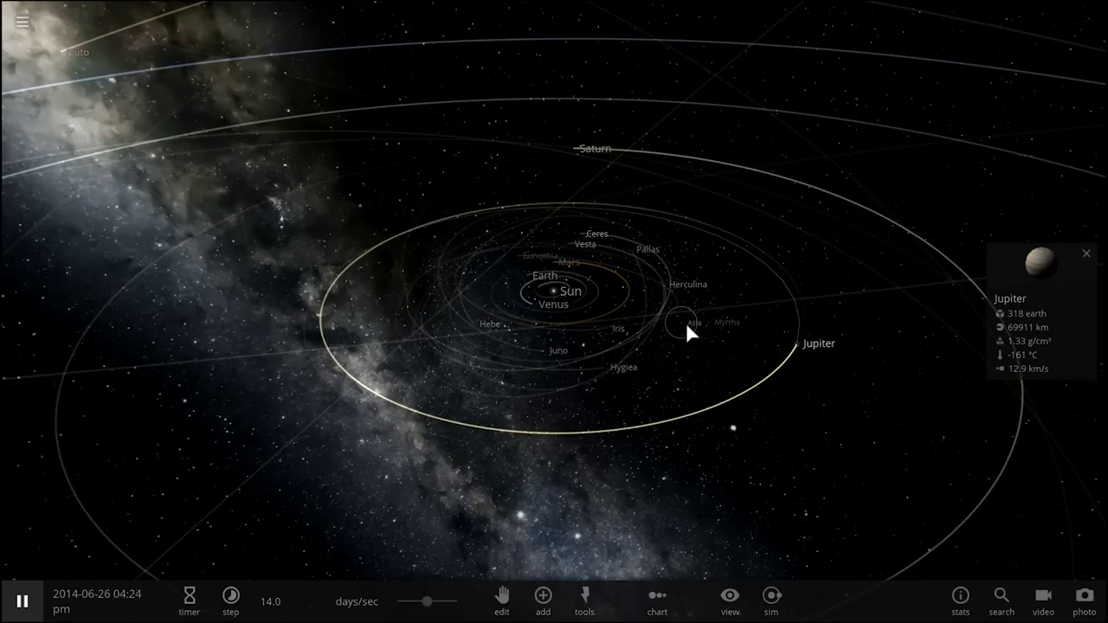
scroll(694, 319, up, 3)
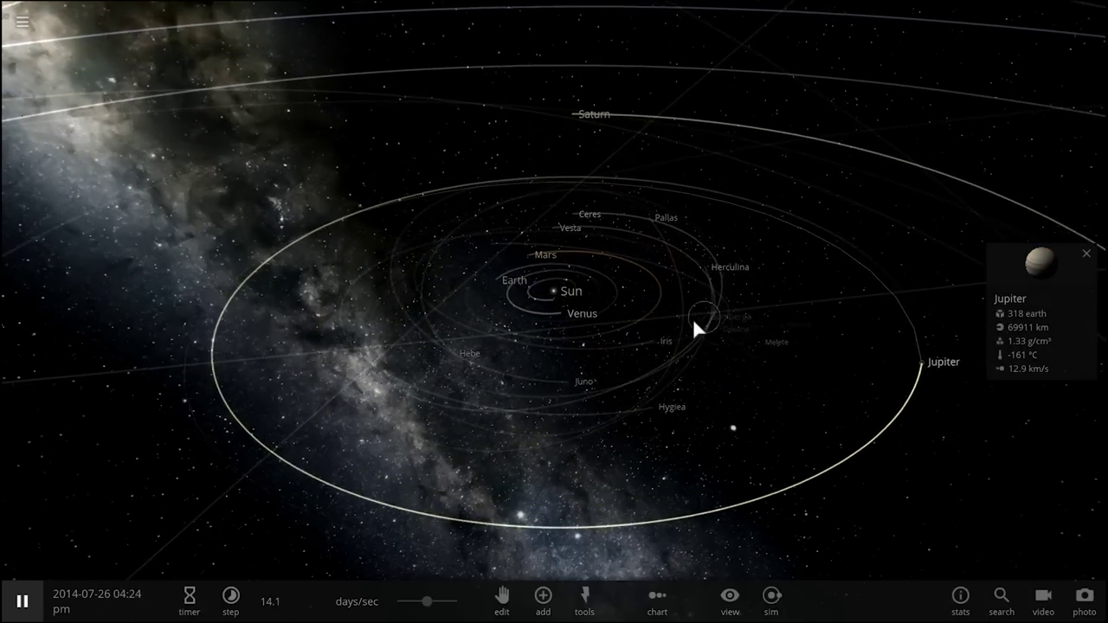
drag(693, 318, 728, 320)
scroll(738, 320, up, 2)
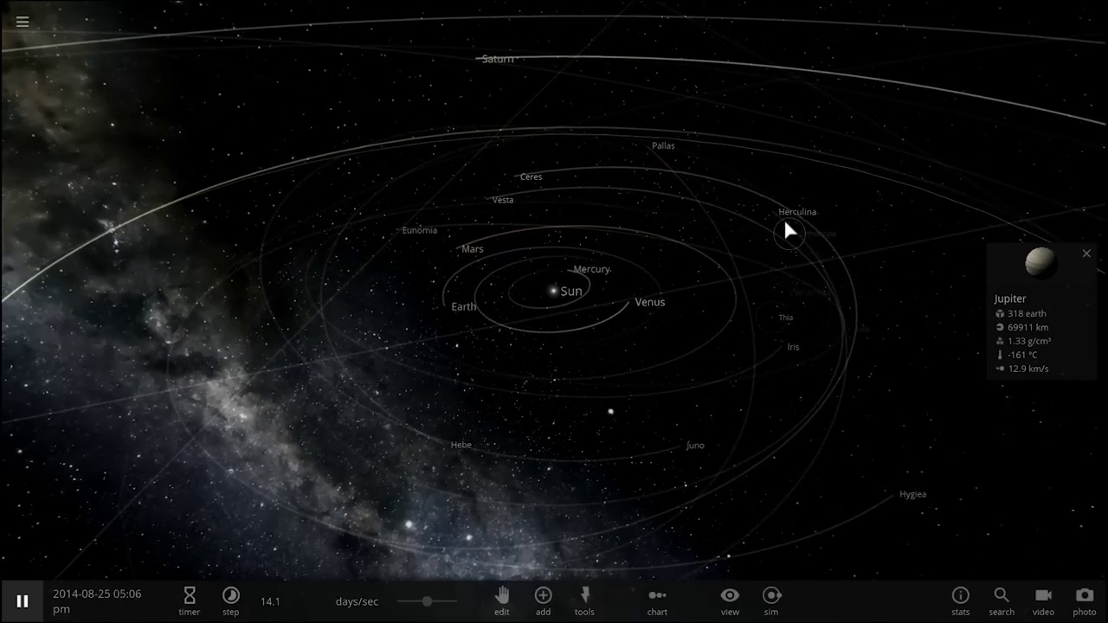
click(771, 203)
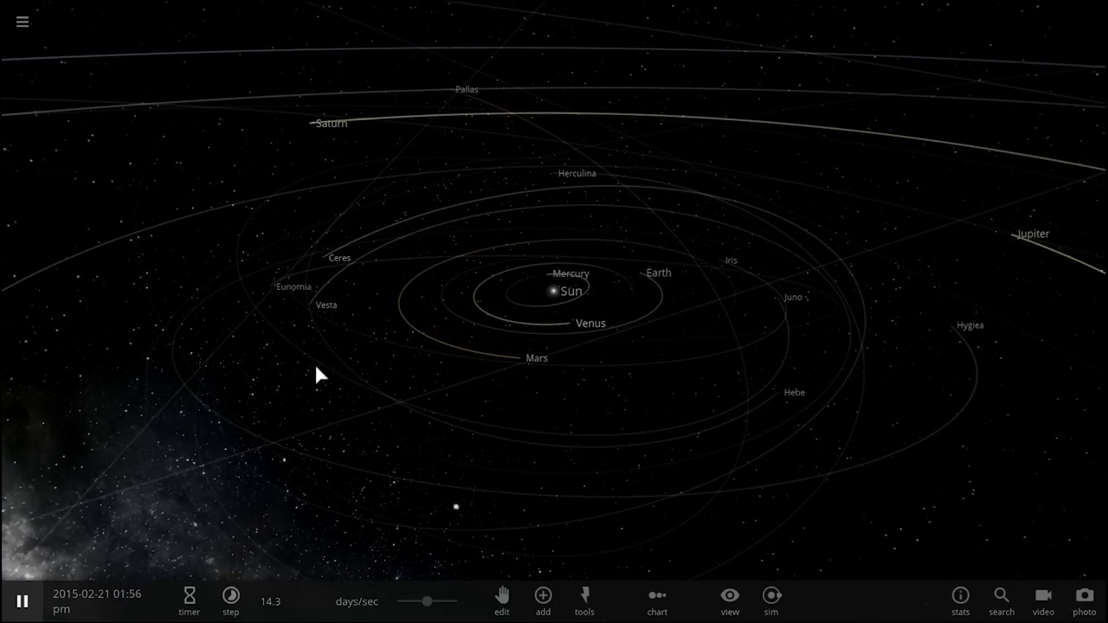
Focus on Ceres up close and examine its orbit among the asteroids around the Sun
drag(316, 367, 339, 370)
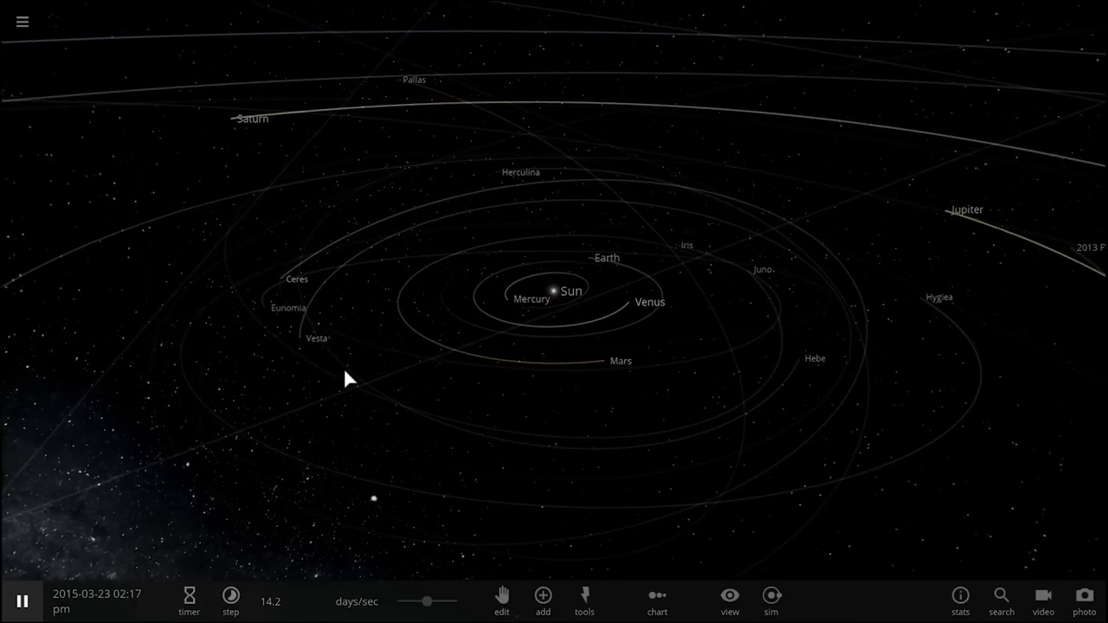
double_click(274, 289)
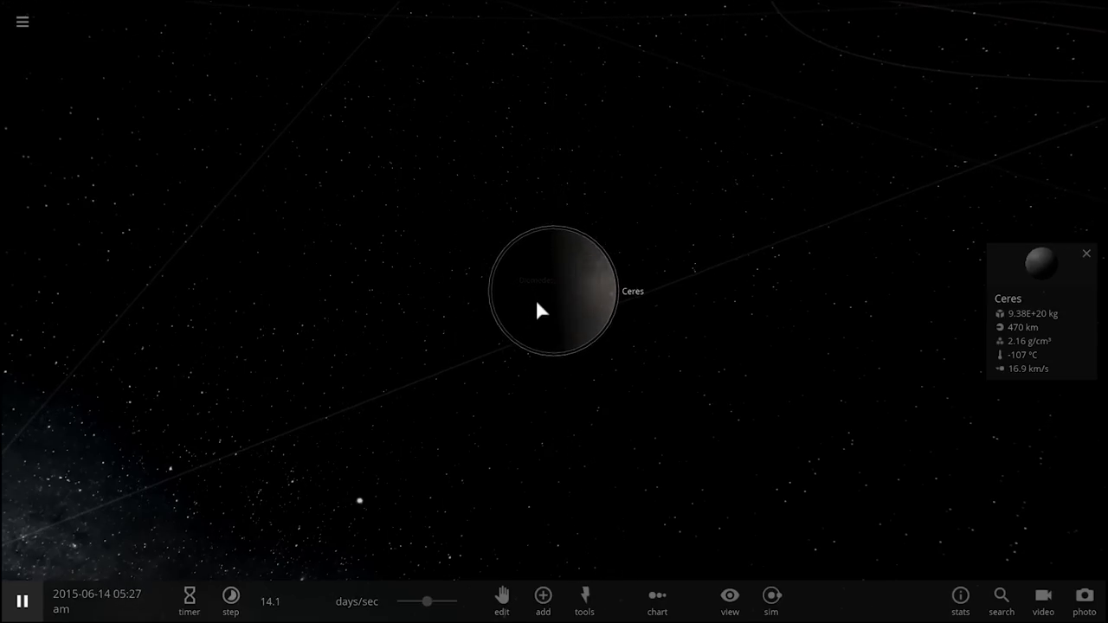
scroll(547, 304, down, 3)
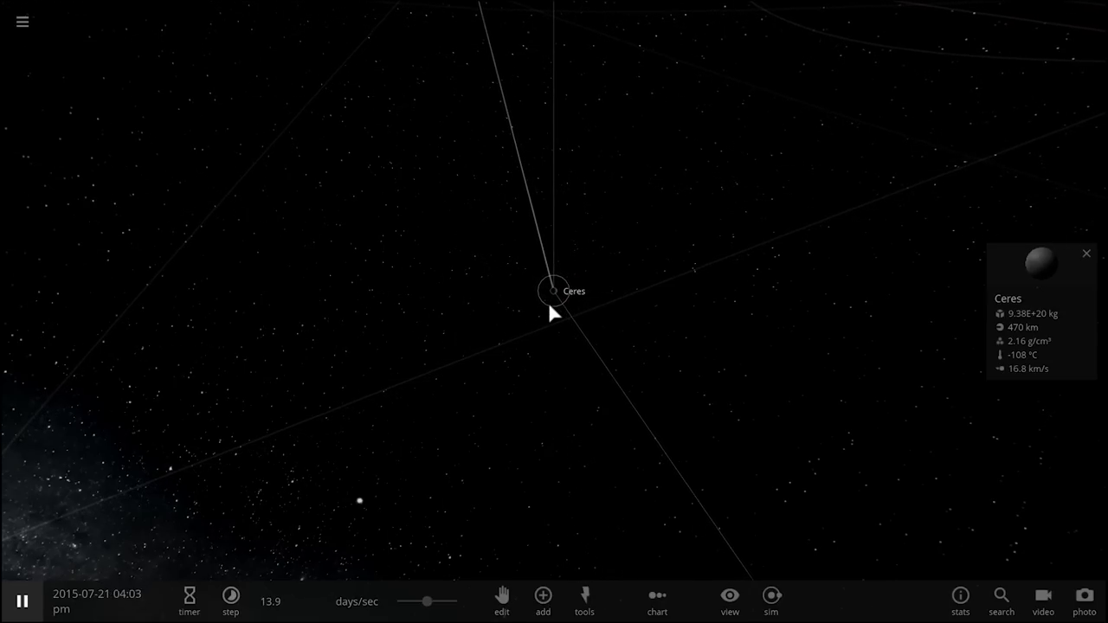
scroll(551, 314, down, 5)
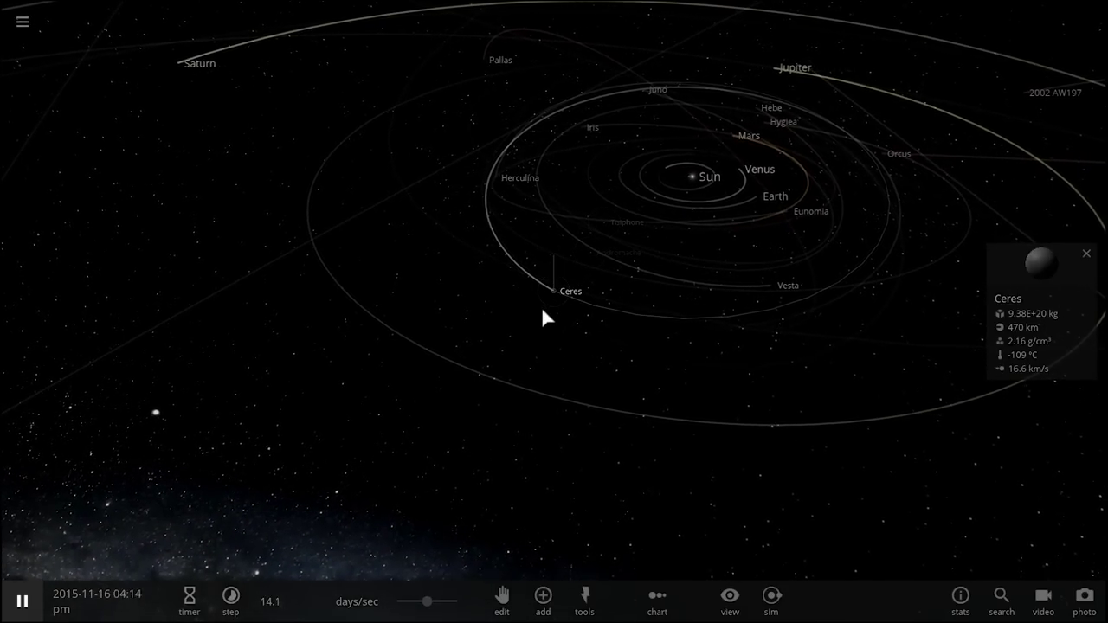
drag(542, 310, 718, 291)
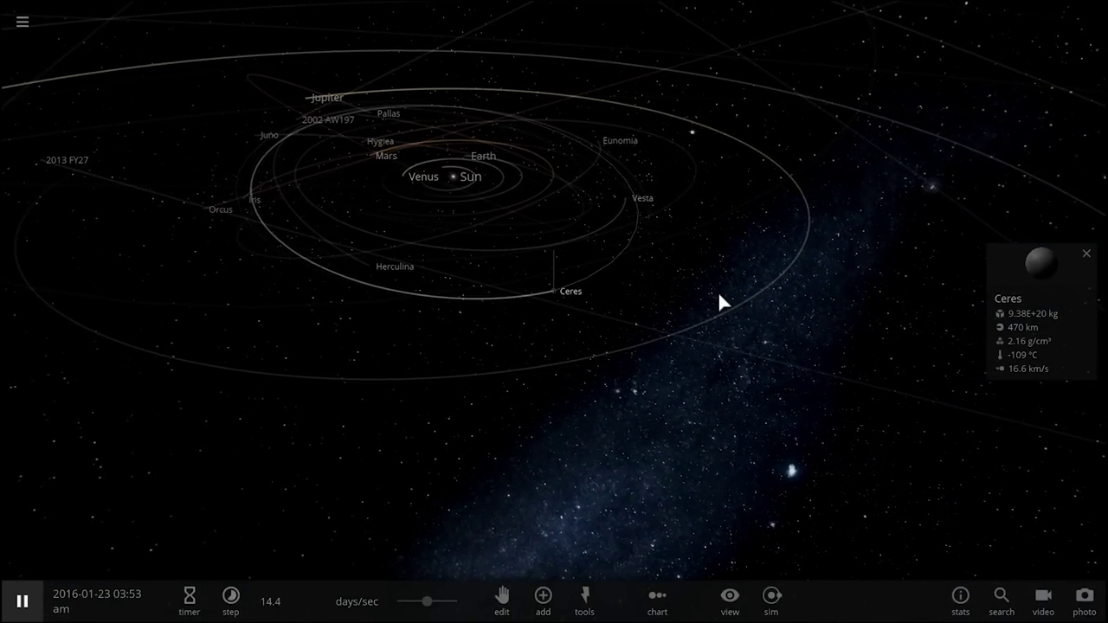
drag(636, 309, 654, 299)
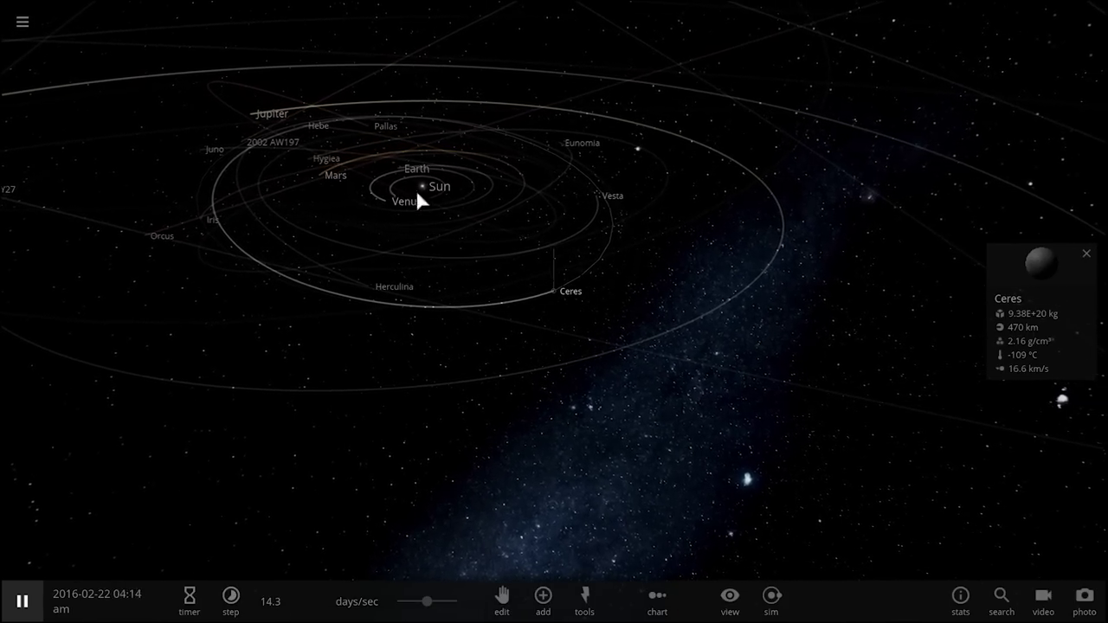
Open the existing Hazardous Asteroids simulation and examine the asteroid orbits around the Sun
click(23, 23)
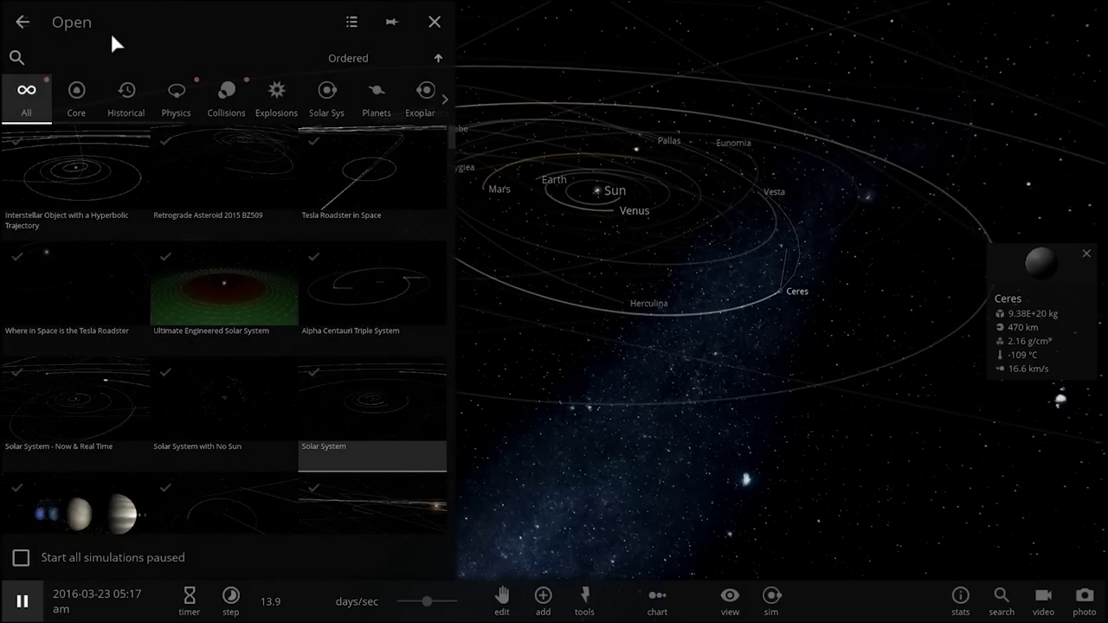
click(217, 185)
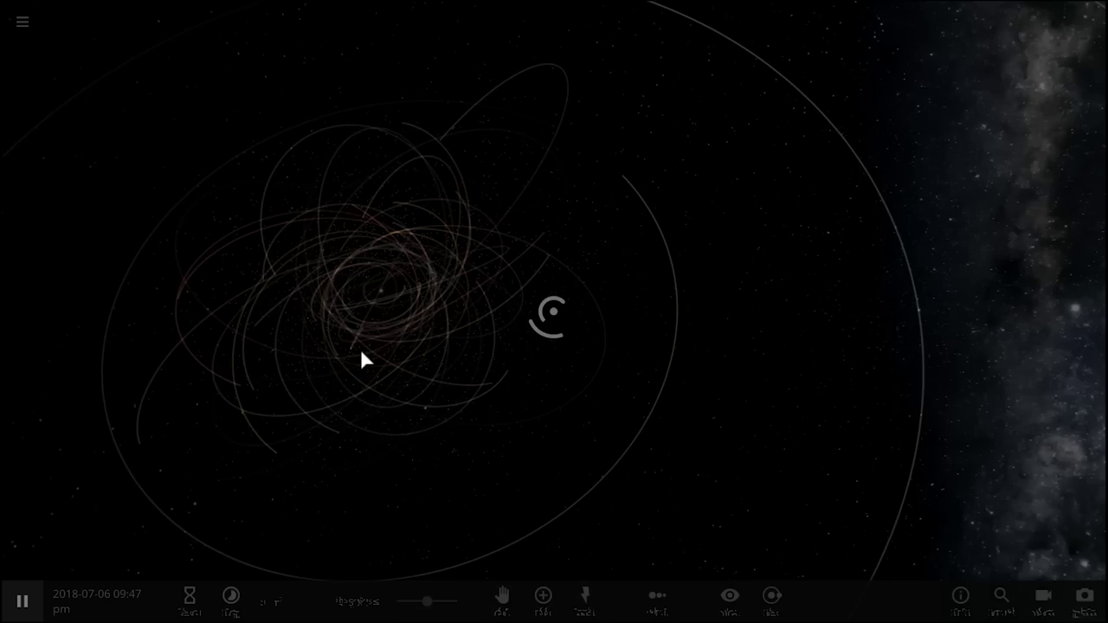
click(1052, 380)
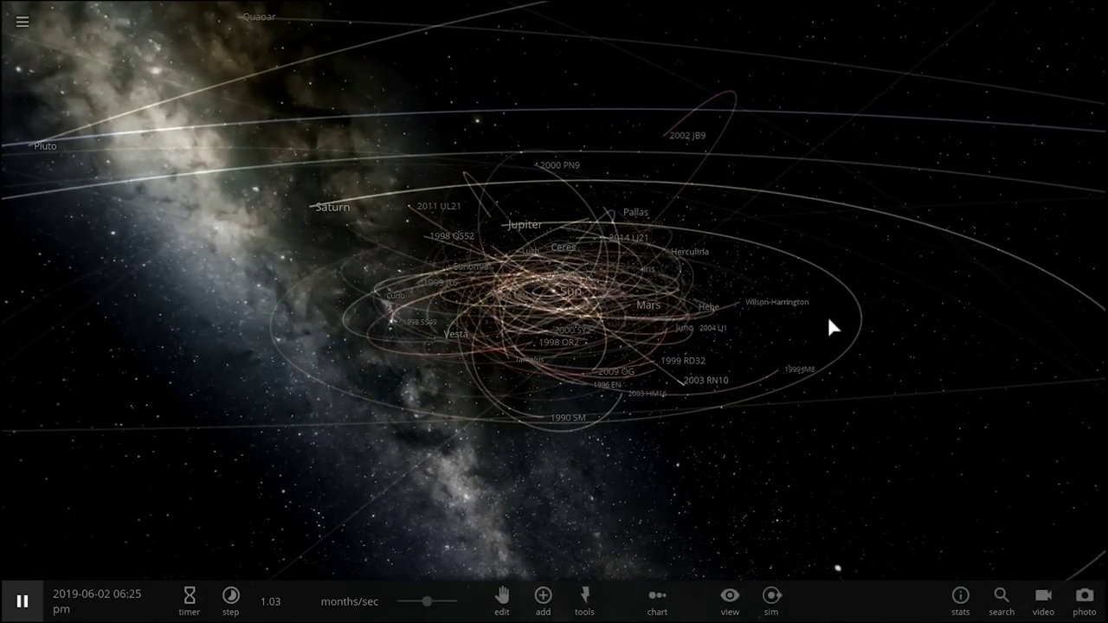
scroll(828, 316, up, 3)
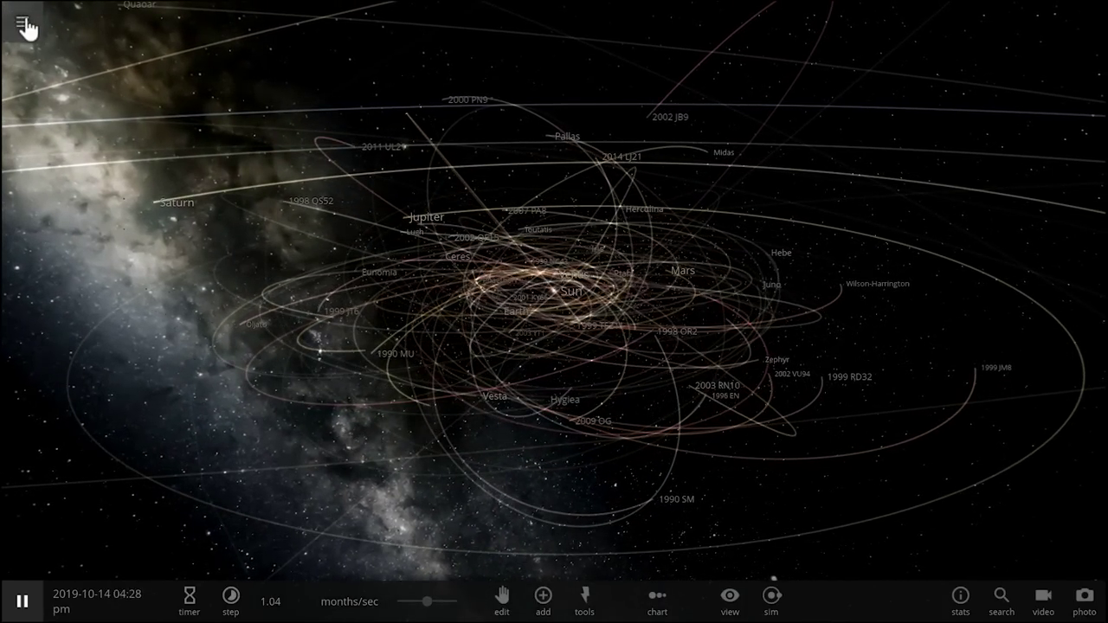
Start a new empty simulation, place Earth in it and close the object catalogue
click(23, 22)
click(35, 38)
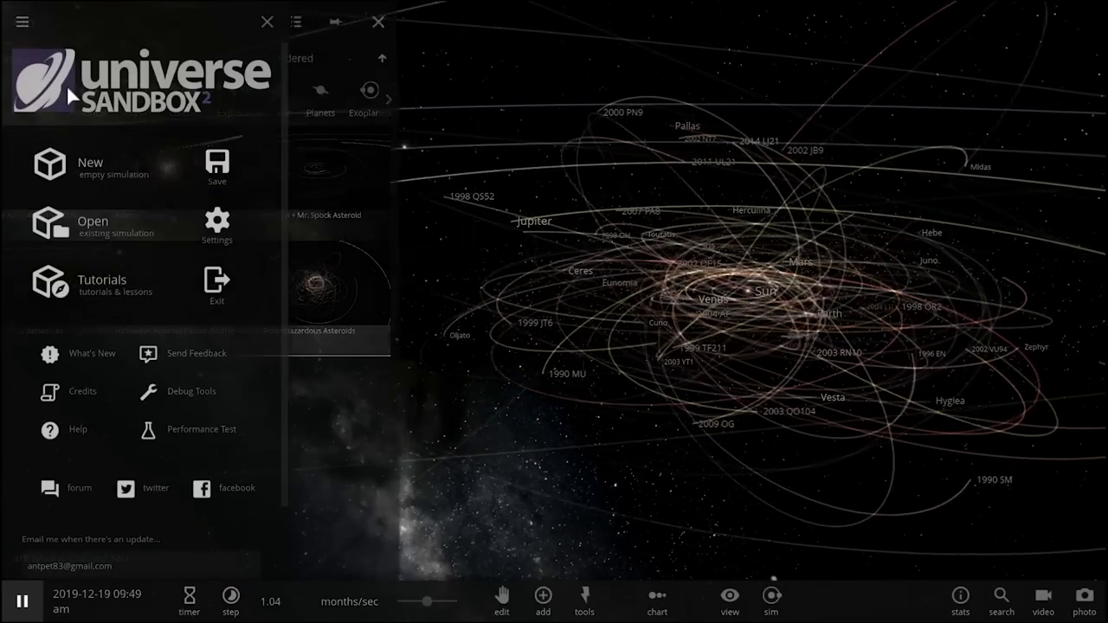
click(95, 164)
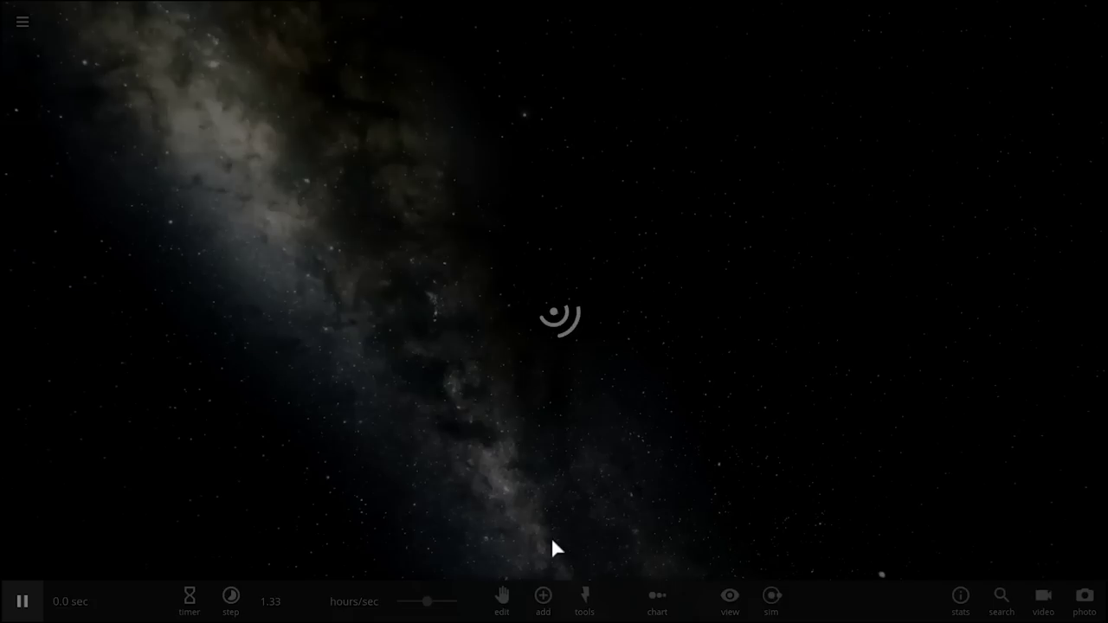
click(543, 596)
click(545, 251)
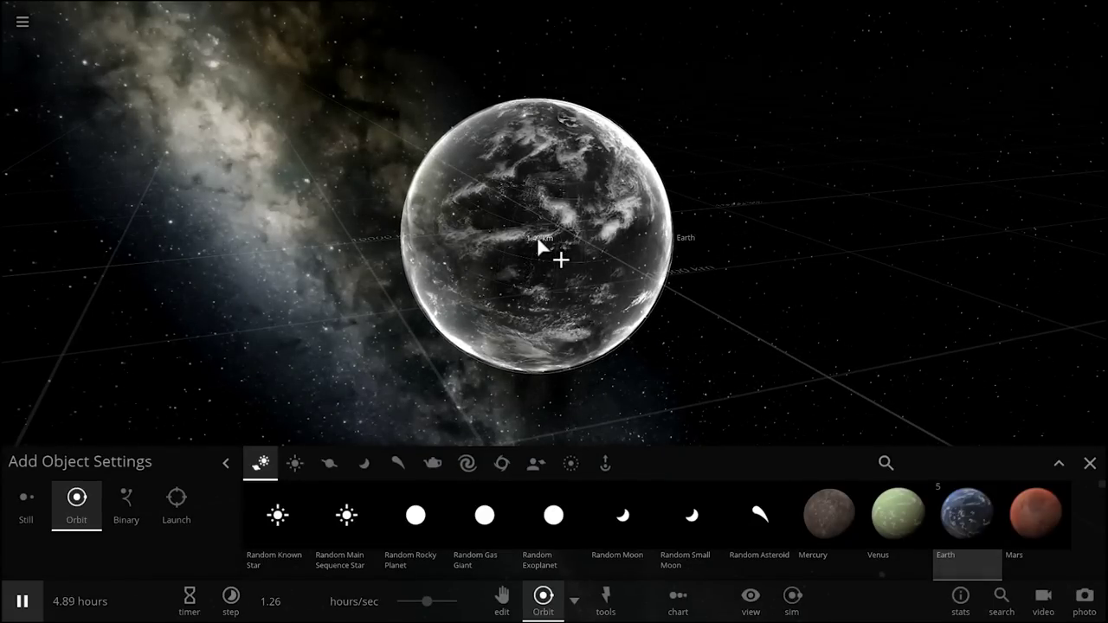
click(1094, 473)
Pause the simulation at a slower rate of about 16.1 mins/sec and open the catalogue of objects to add
drag(800, 440, 635, 554)
scroll(592, 524, down, 2)
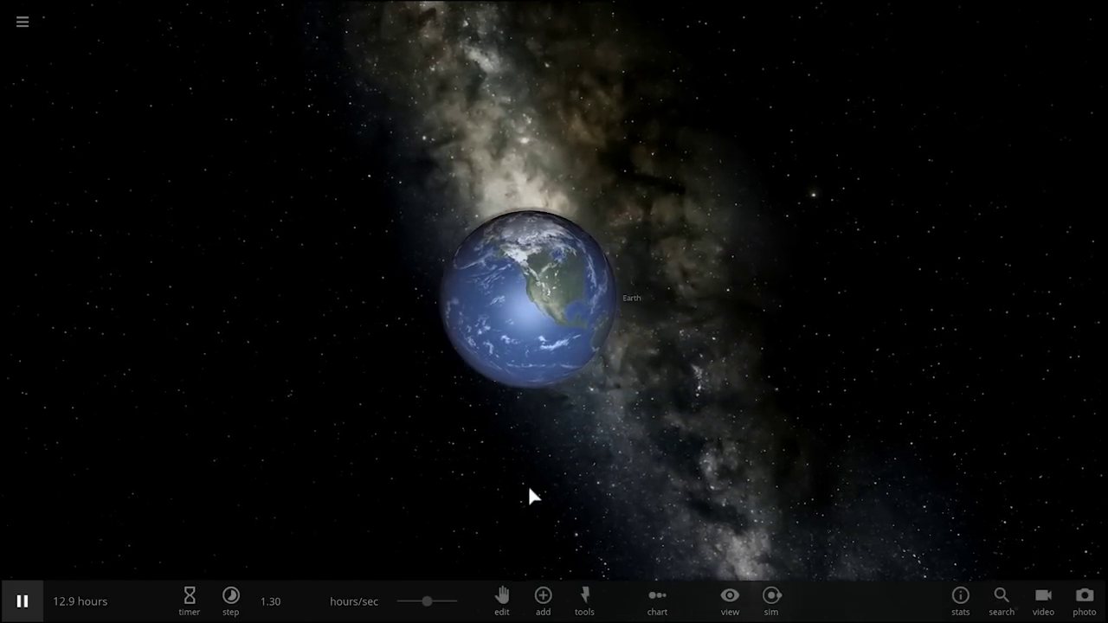
drag(427, 611, 409, 601)
key(space)
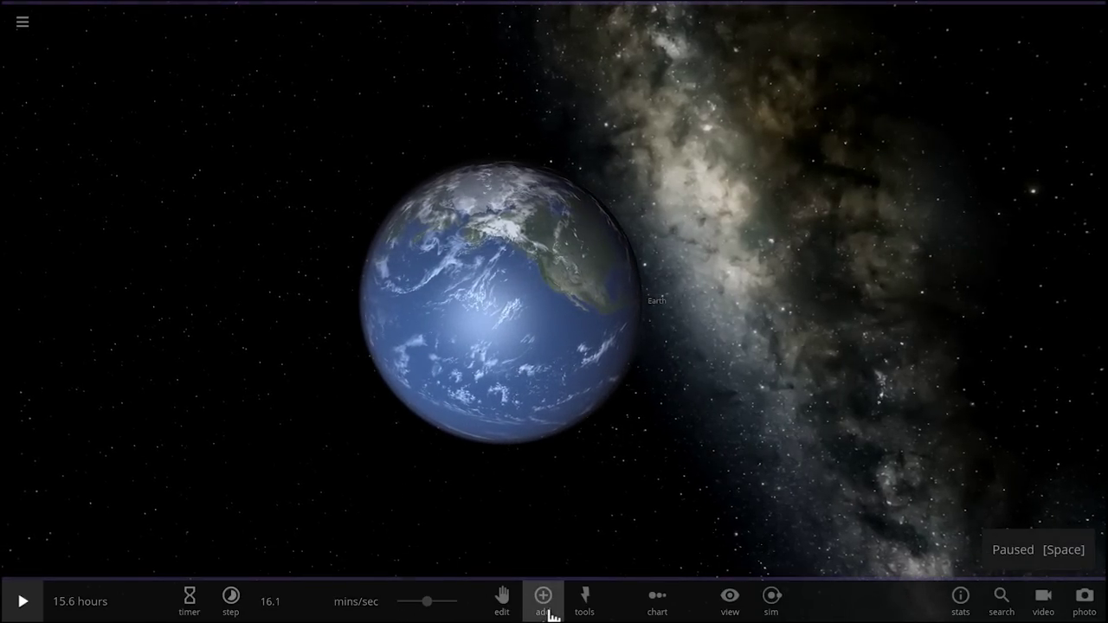
click(543, 597)
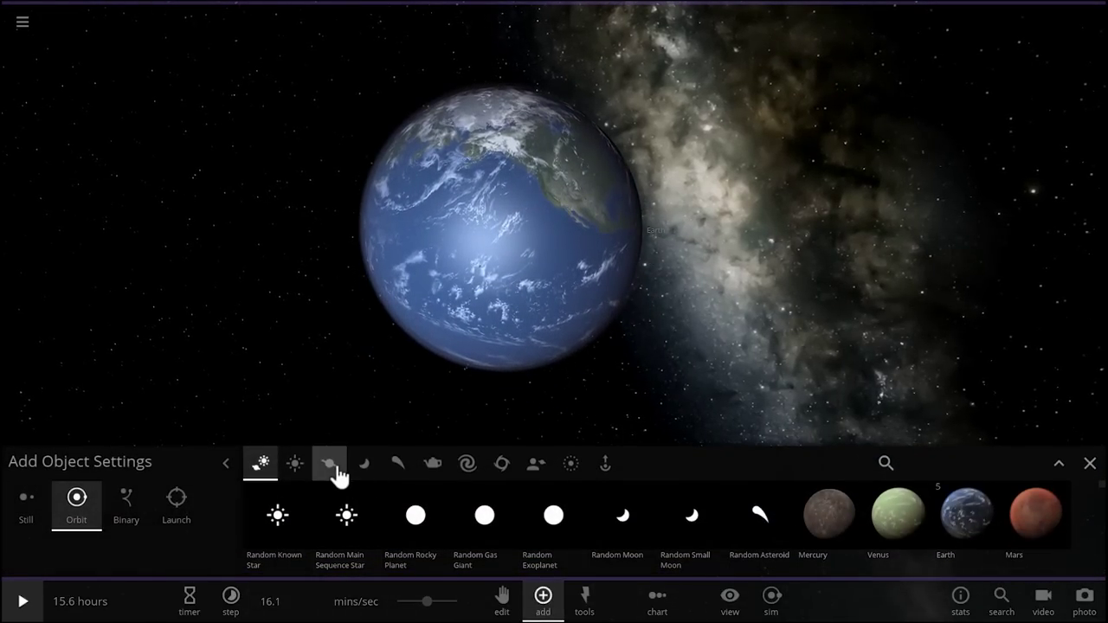
click(375, 466)
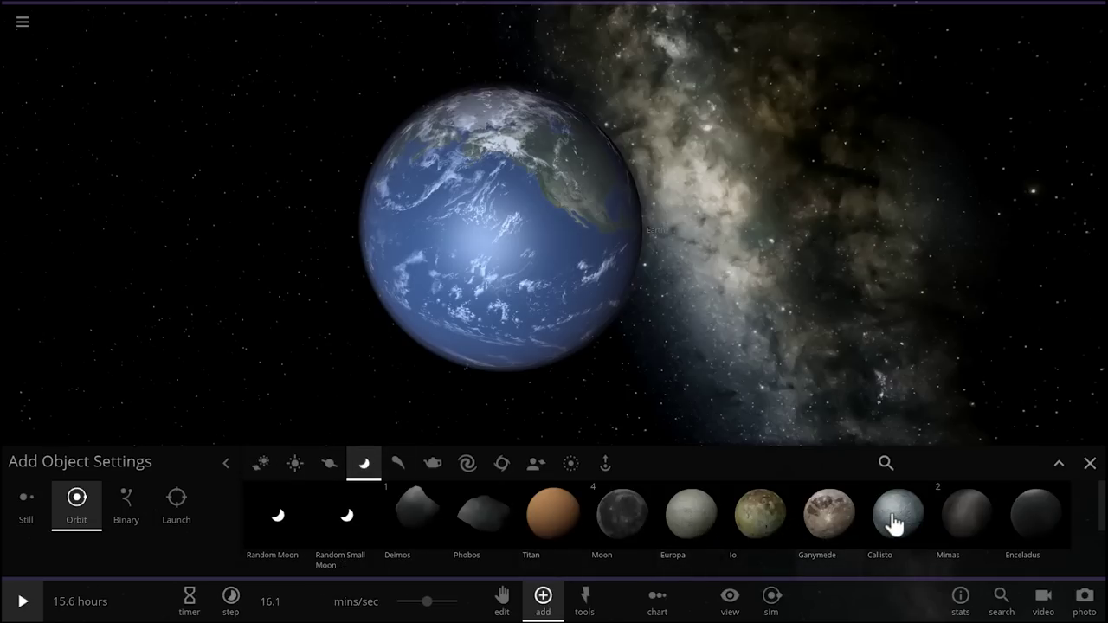
click(397, 466)
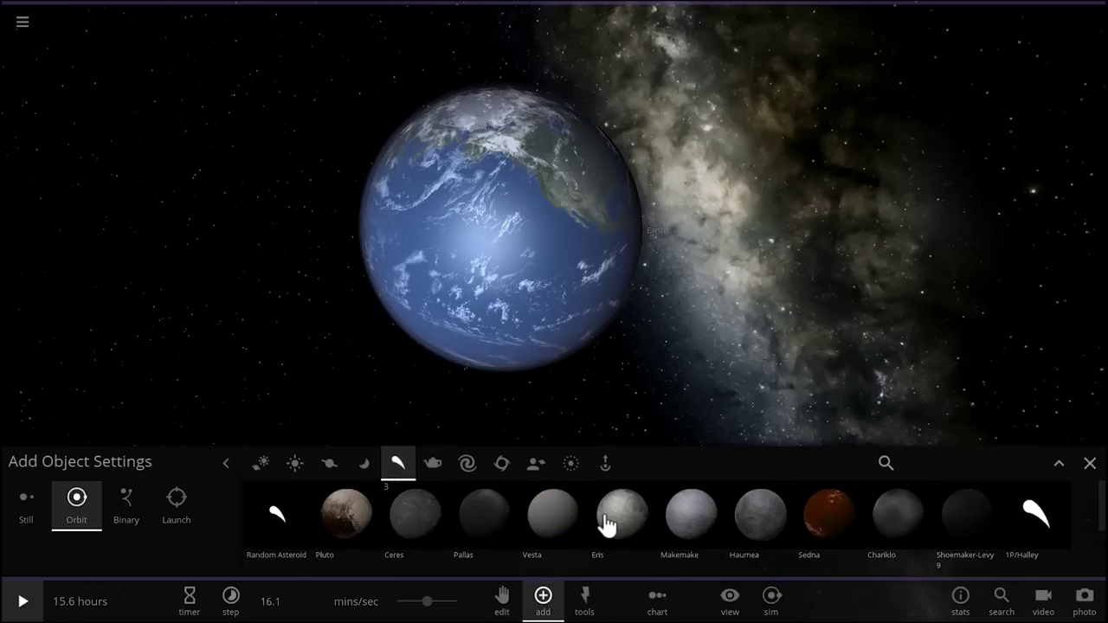
click(394, 520)
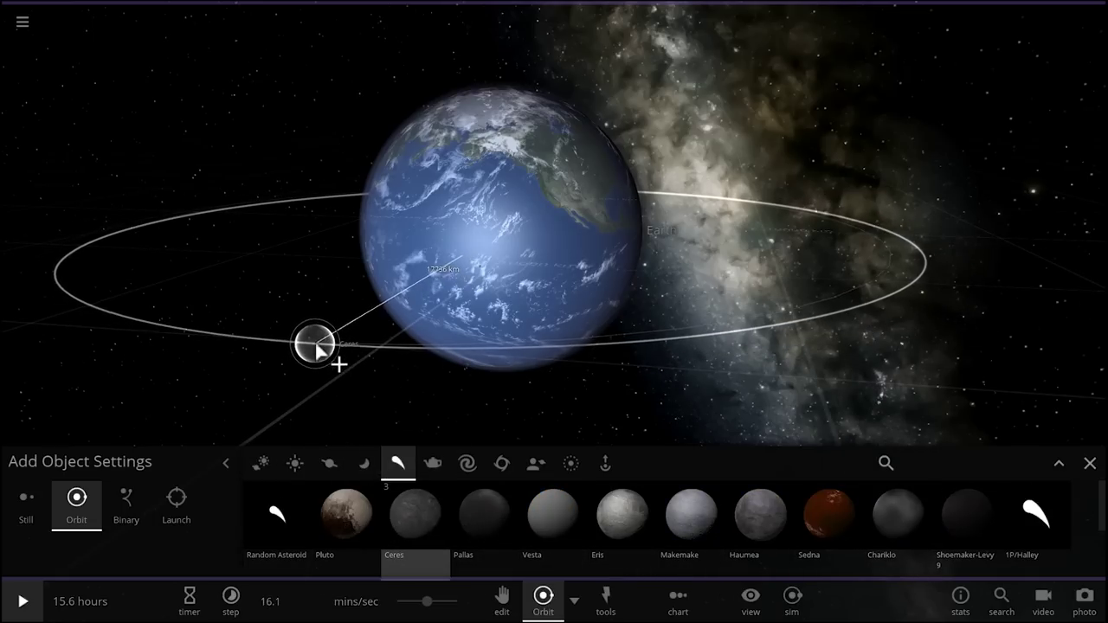
right_drag(335, 345, 269, 393)
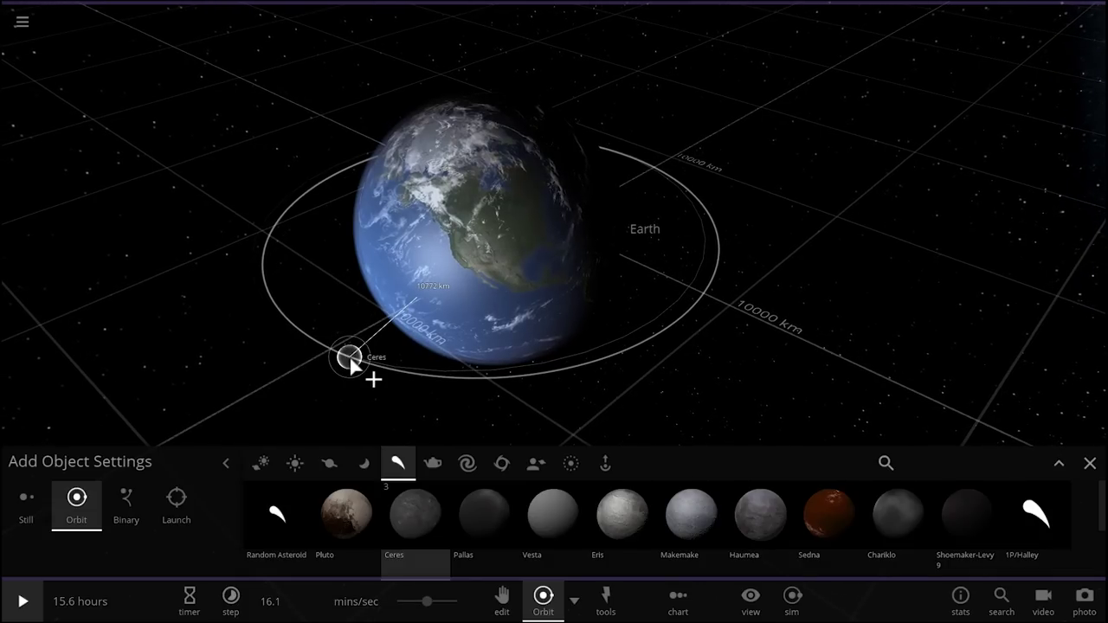
key(Escape)
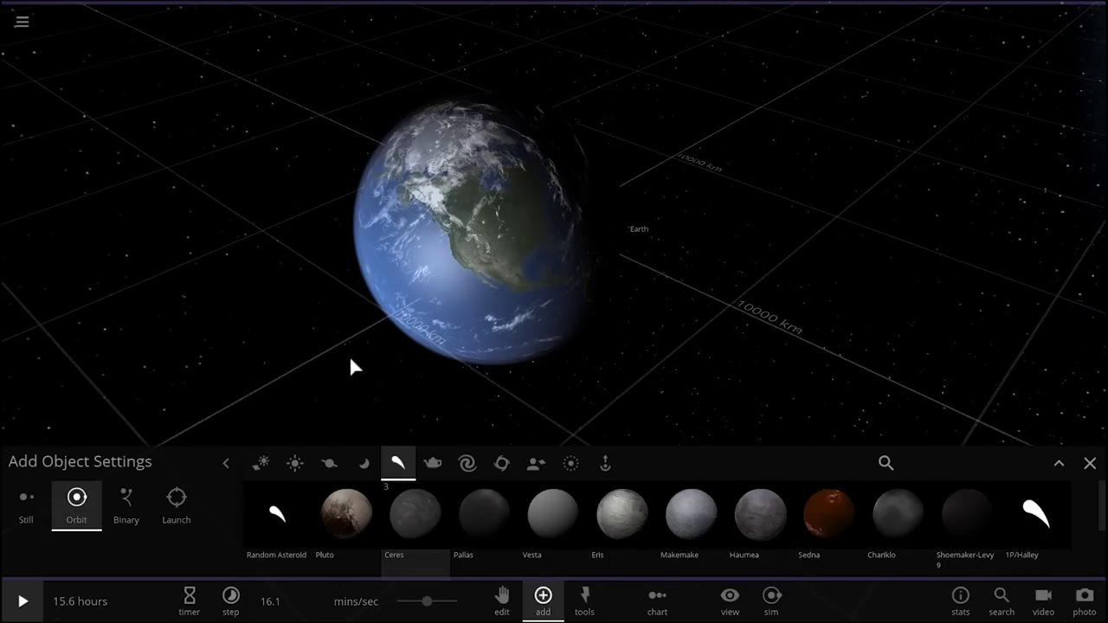
scroll(350, 359, down, 3)
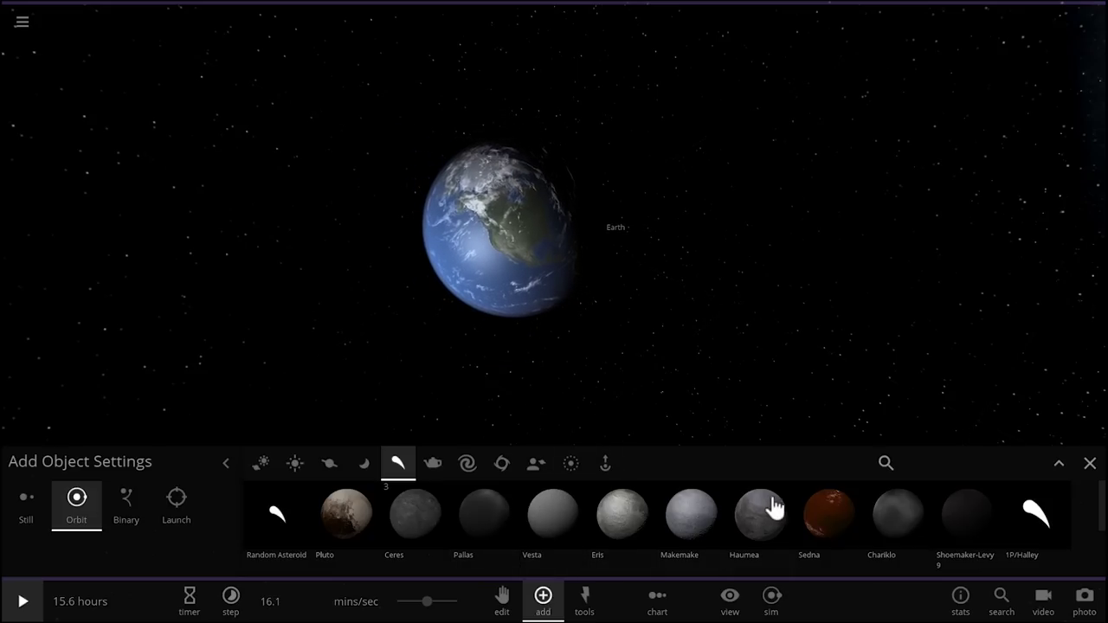
click(365, 465)
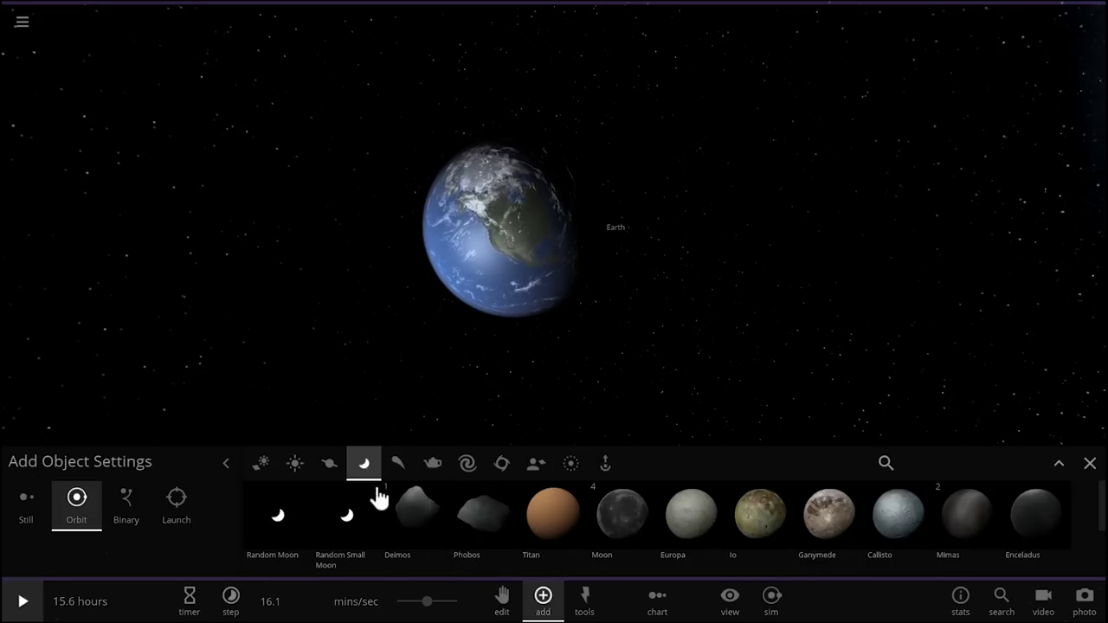
click(624, 520)
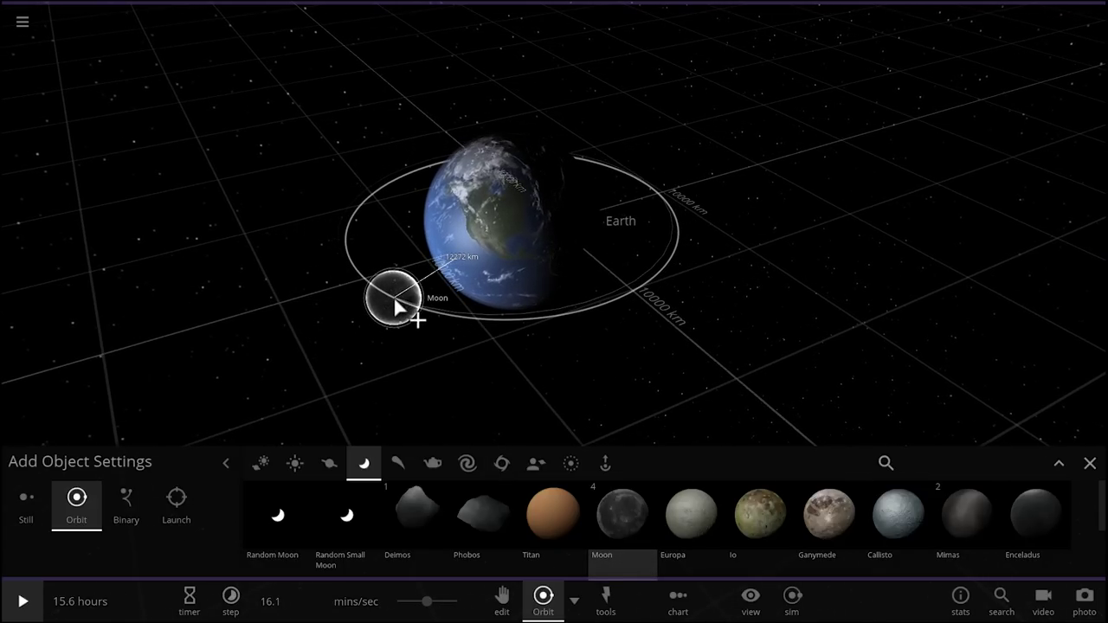
key(Escape)
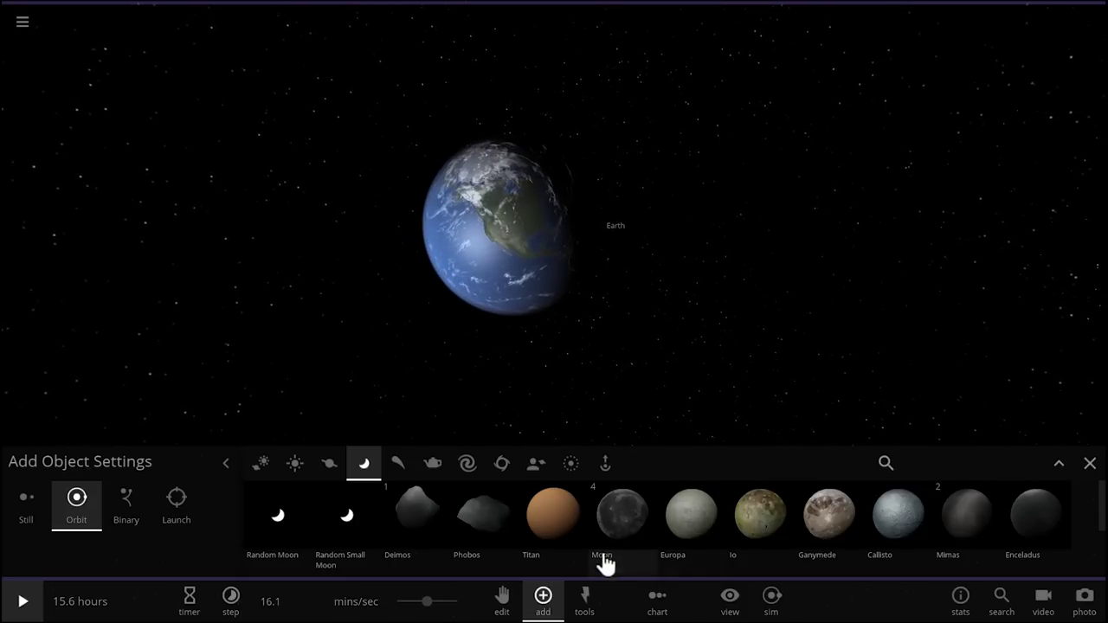
Choose the Saturn ring preset and configure it with 200 bodies and a total mass expressed in moon units
click(571, 464)
scroll(482, 359, down, 3)
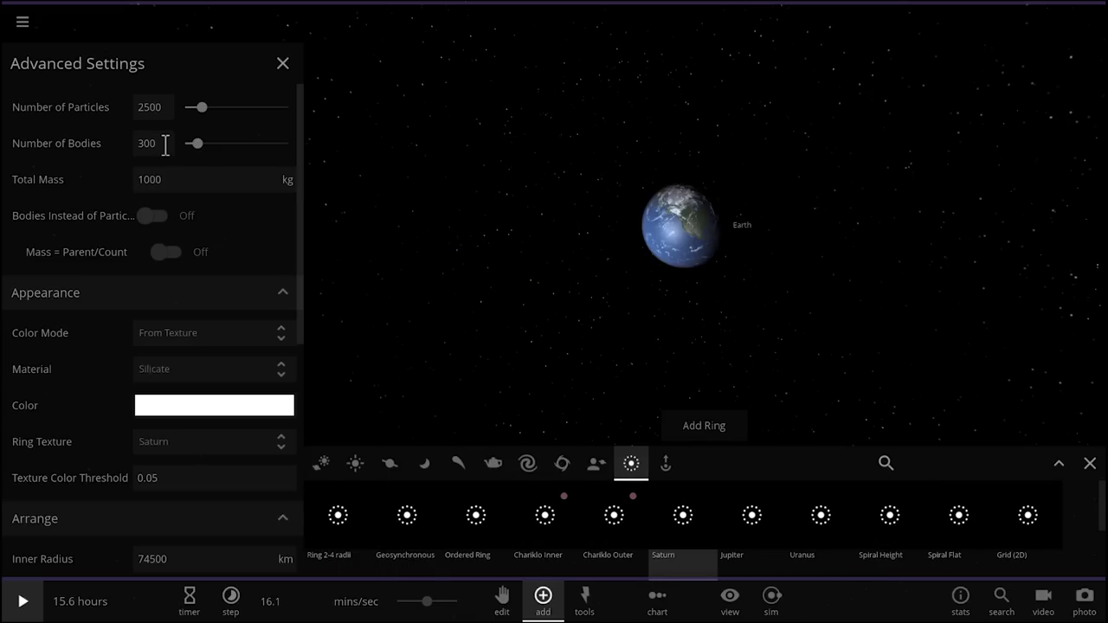
click(282, 184)
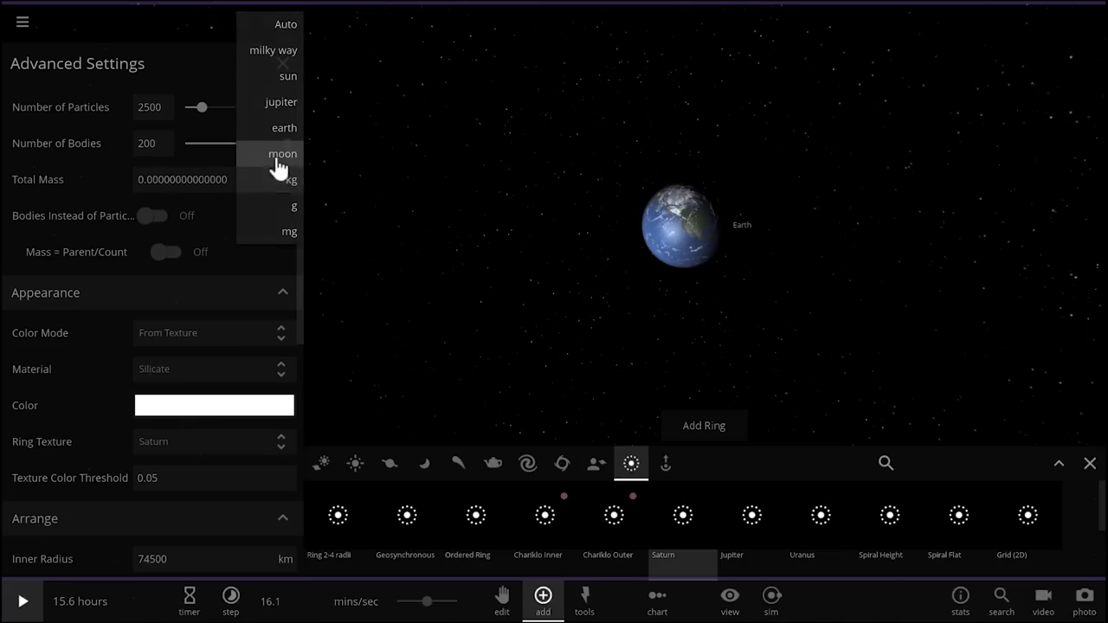
click(279, 156)
double_click(211, 180)
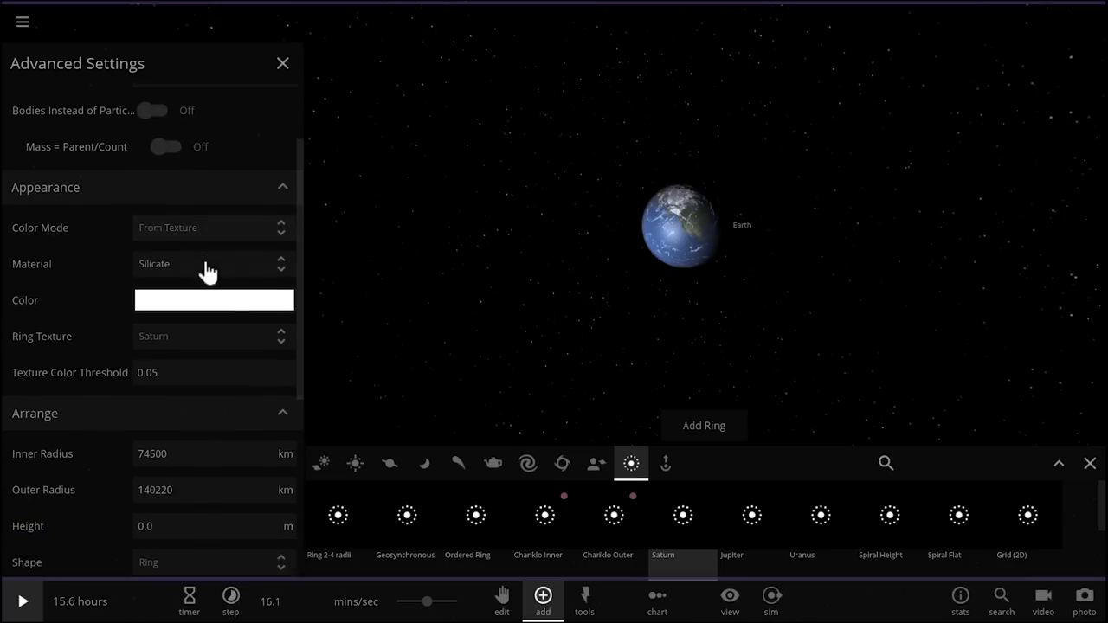
scroll(208, 272, down, 5)
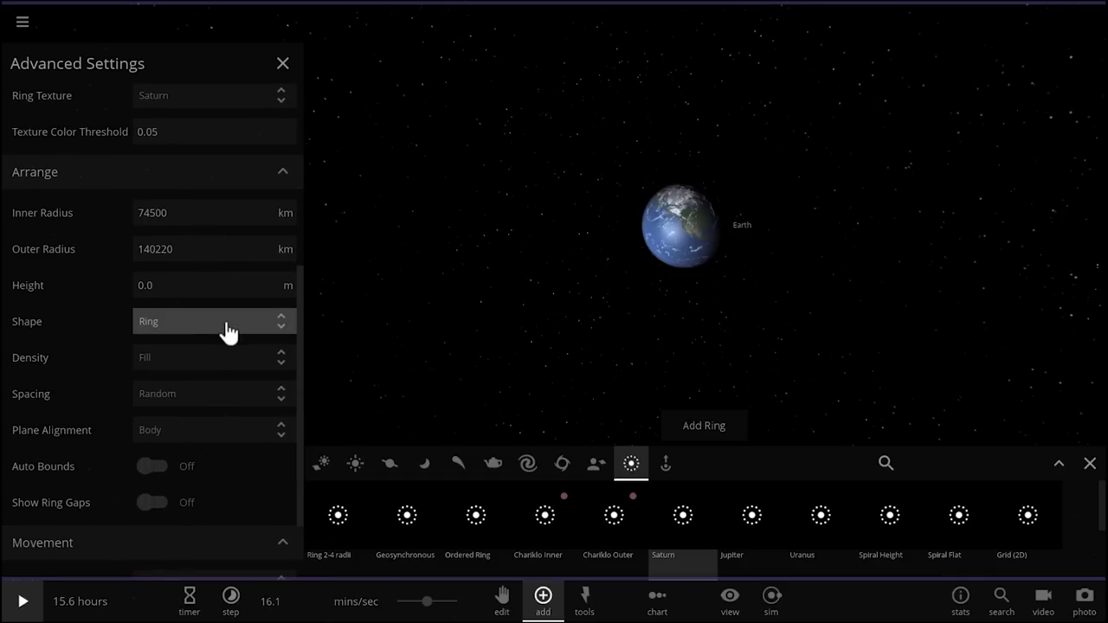
Set the ring's shape to Sphere and its motion to None, and place the moons around Earth
click(228, 332)
click(208, 349)
scroll(173, 344, down, 2)
click(199, 482)
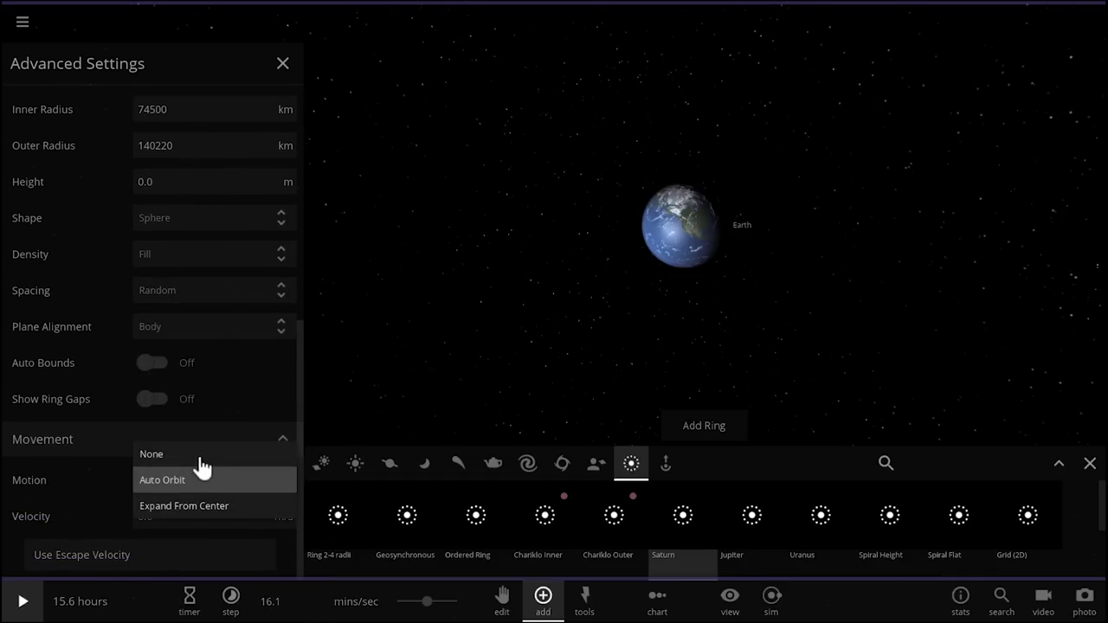
click(201, 456)
click(675, 227)
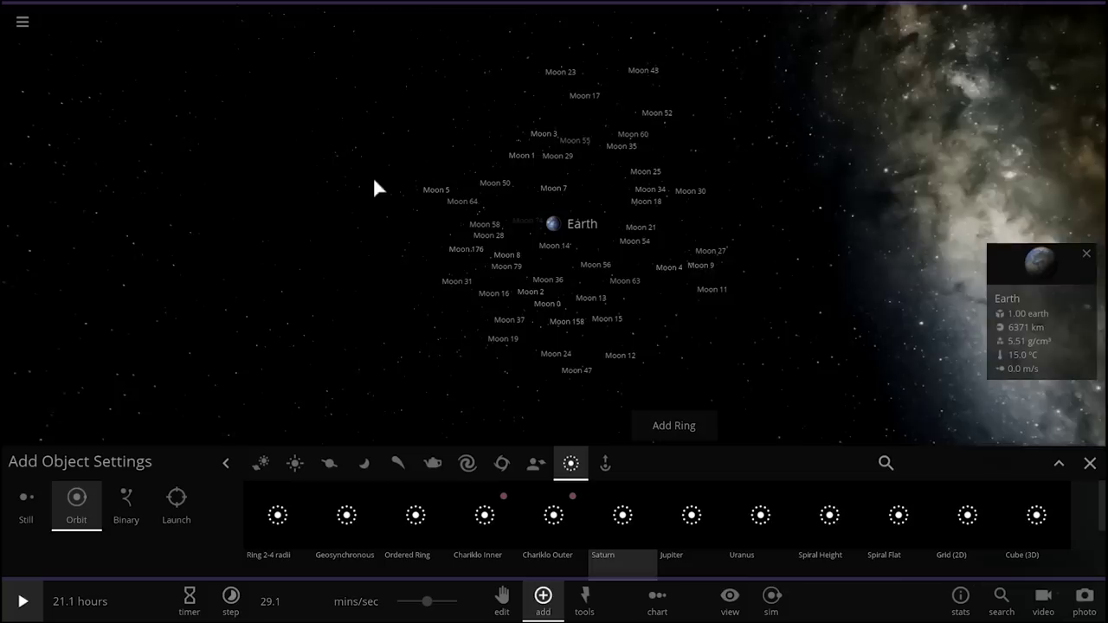
click(1088, 462)
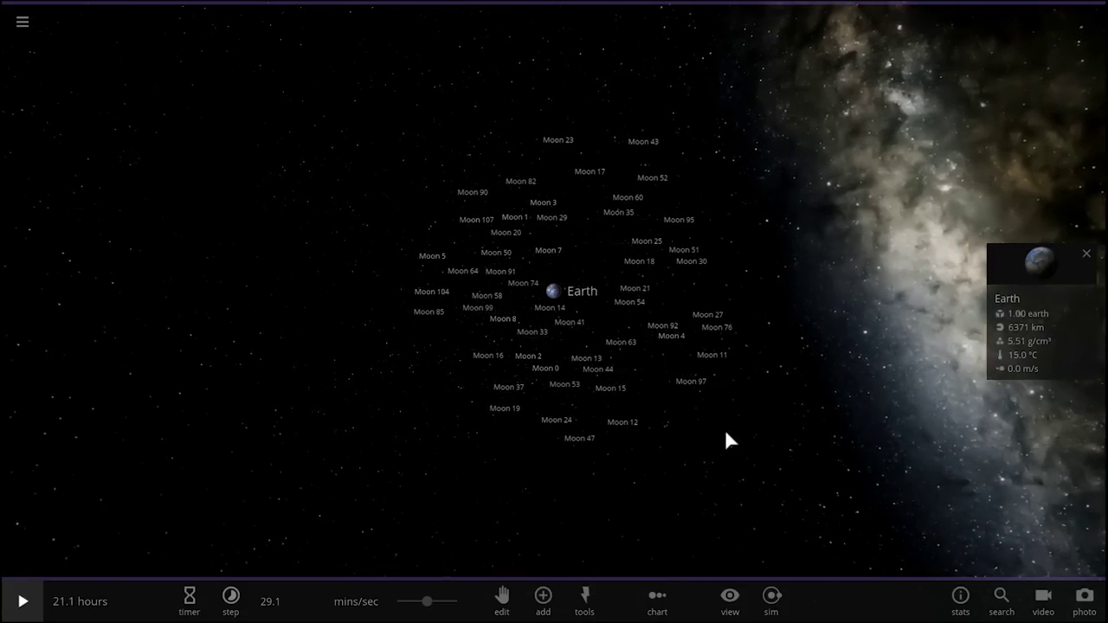
Examine the spherical cloud of moons around Earth and the properties of Moon 56
scroll(721, 425, up, 3)
drag(678, 404, 655, 393)
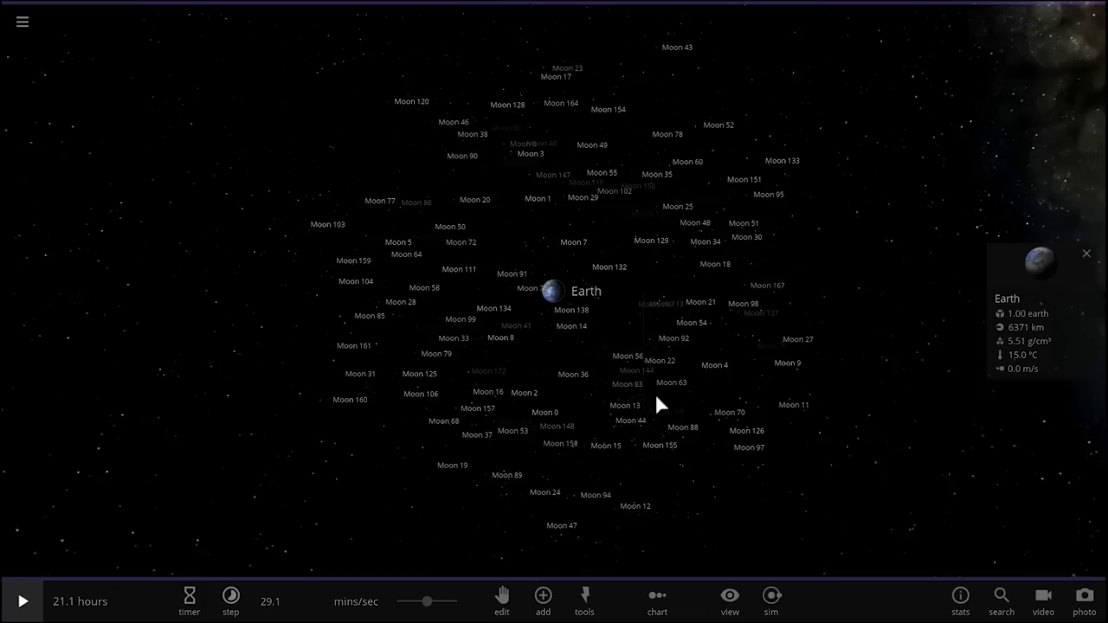
scroll(618, 400, up, 3)
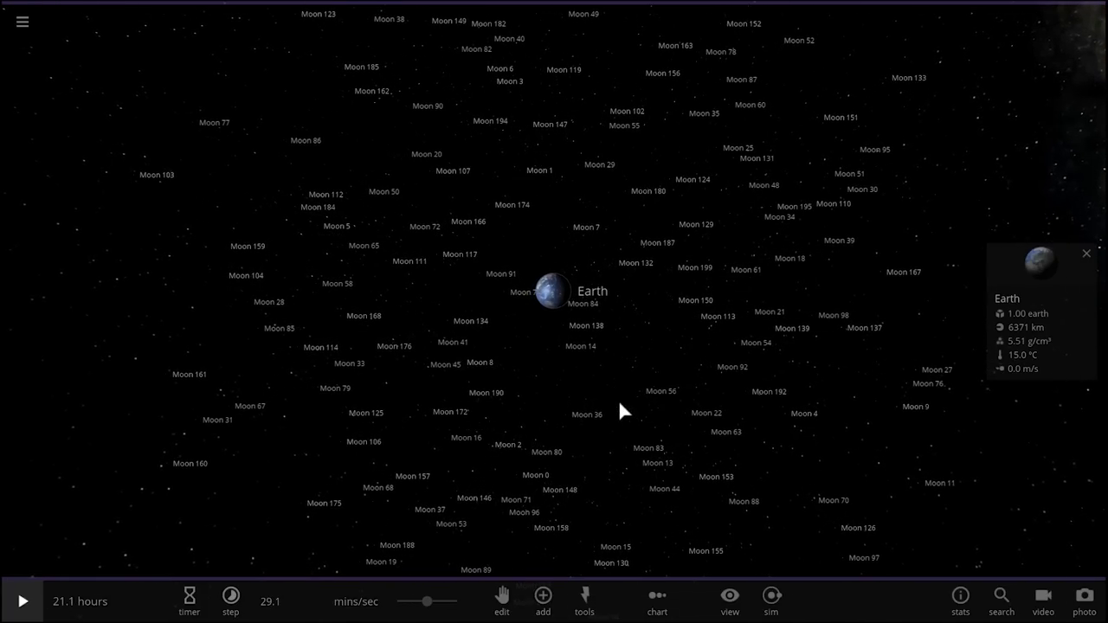
click(654, 393)
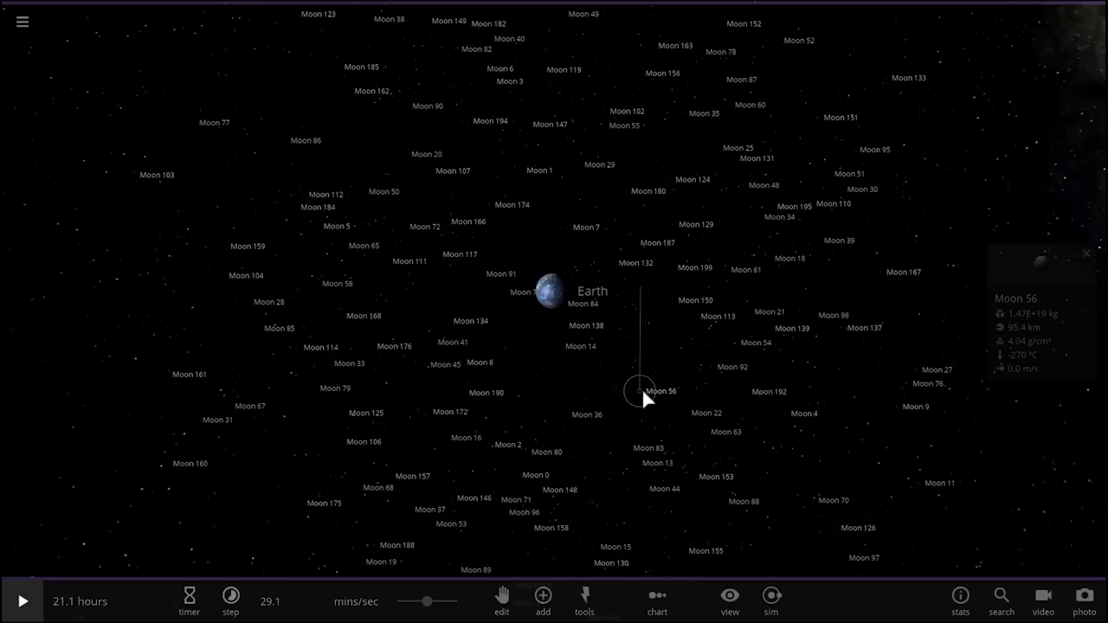
drag(467, 341, 475, 341)
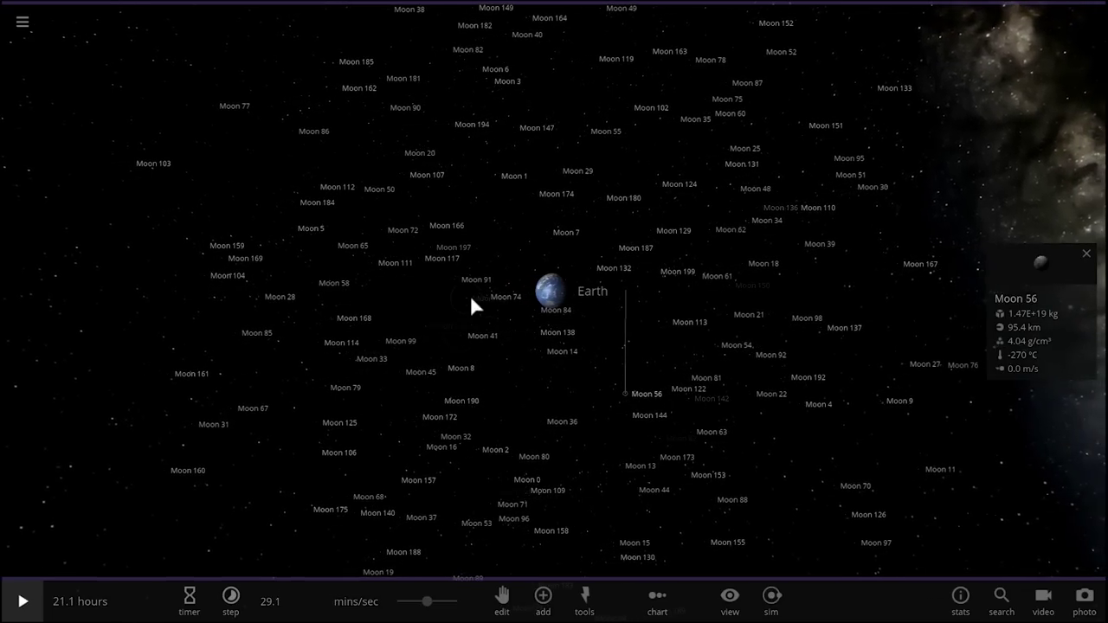
Focus on Moon 91 up close and examine it with Earth in the background
double_click(474, 279)
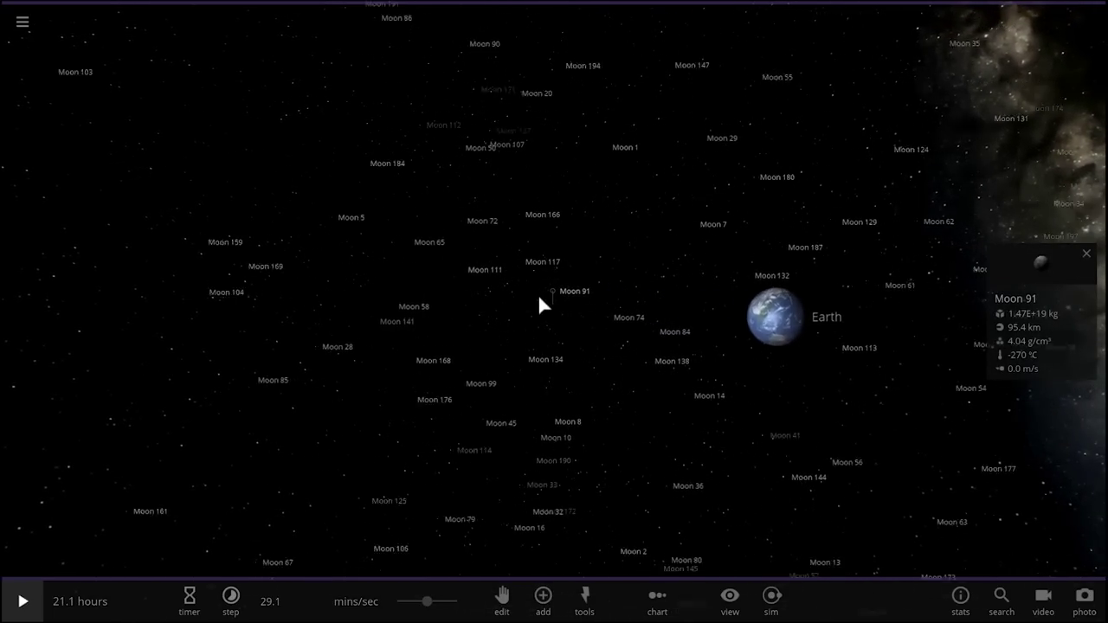
scroll(542, 295, up, 4)
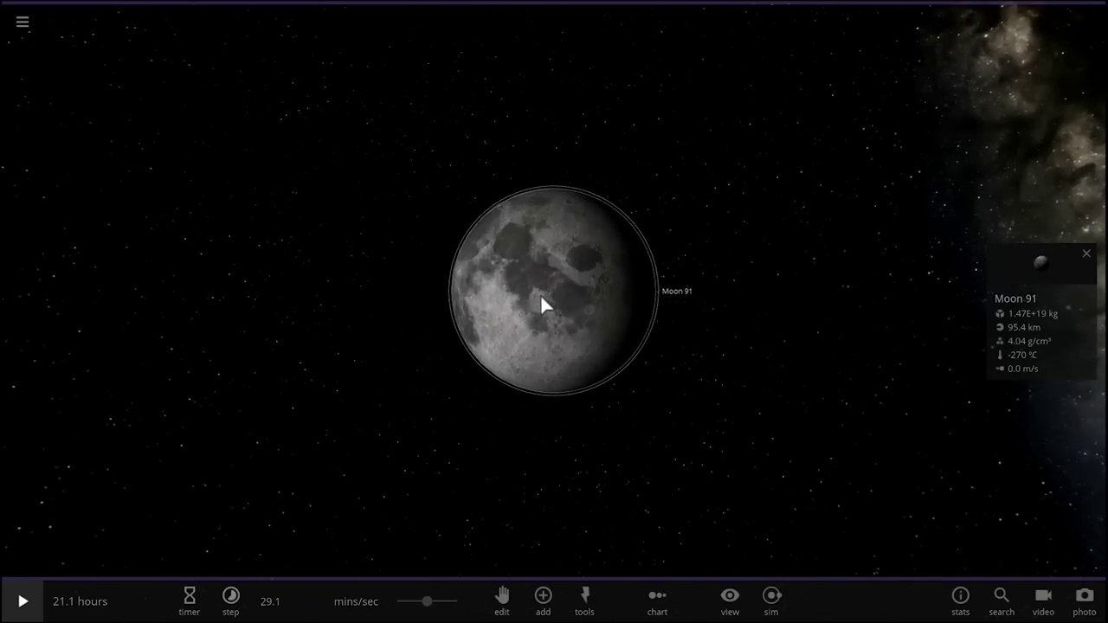
scroll(541, 296, down, 1)
scroll(554, 303, up, 2)
drag(560, 305, 929, 329)
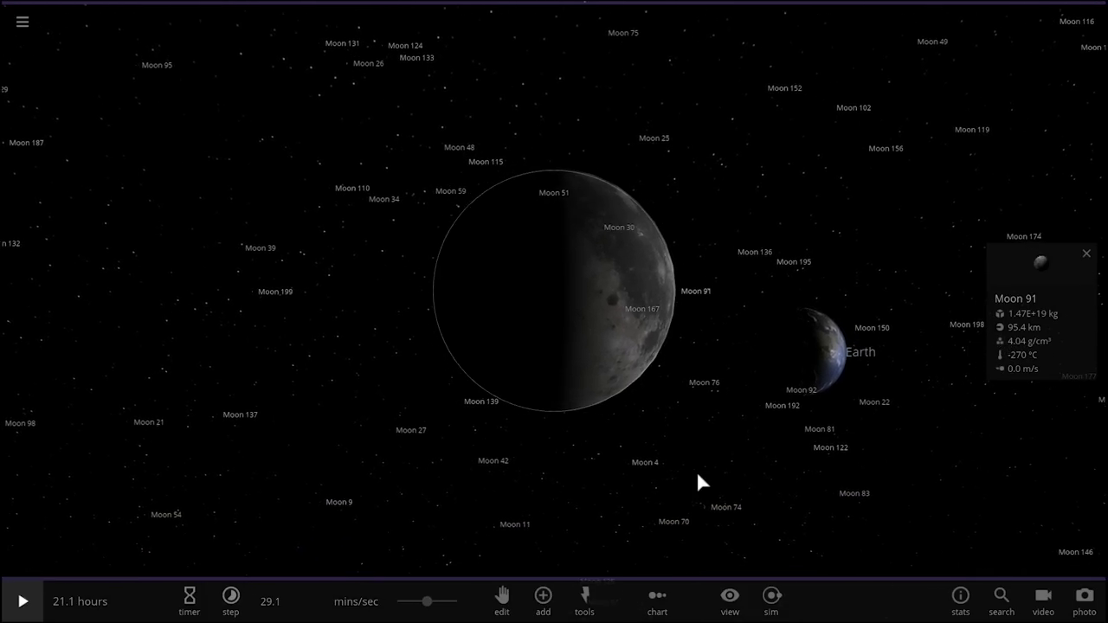
Run the simulation at a faster rate of about 49.4 mins/sec and pause it at about 1.08 days
key(space)
drag(434, 606, 439, 606)
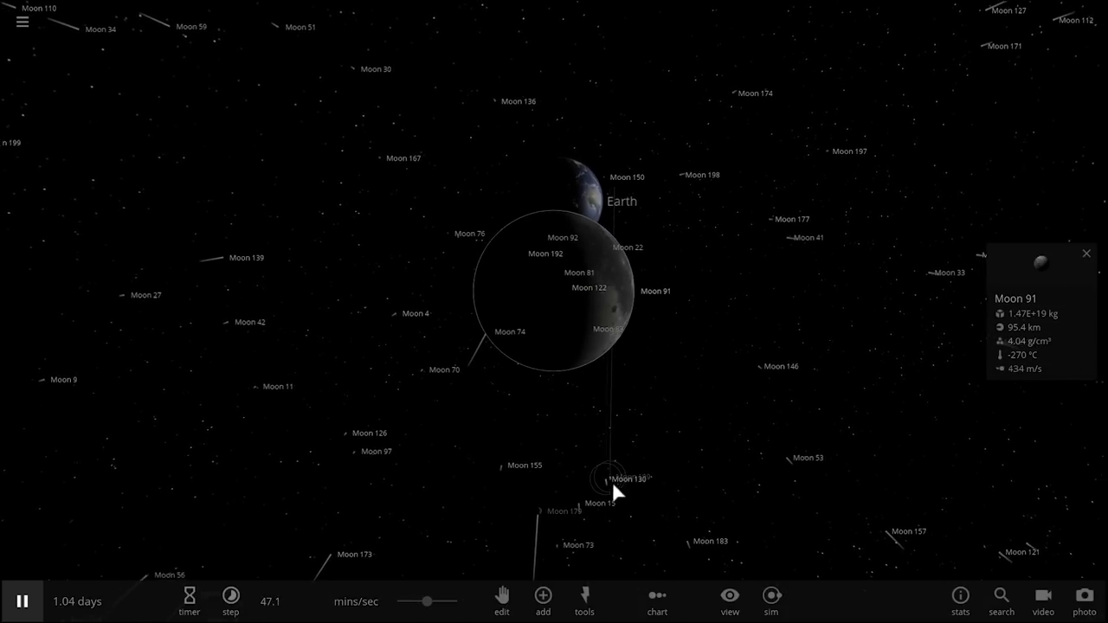
key(space)
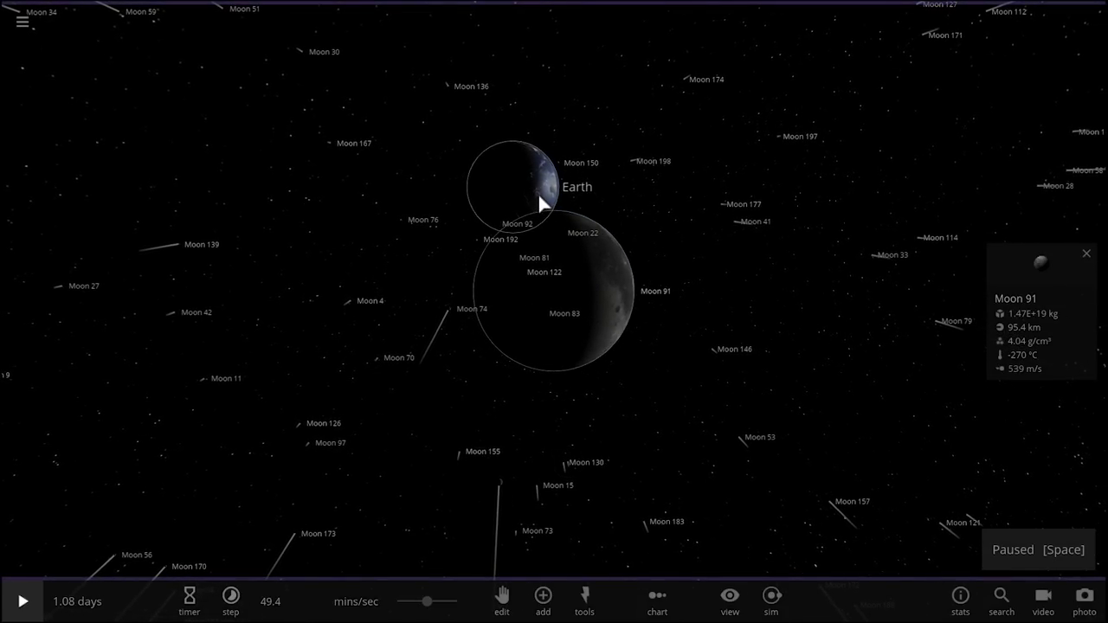
Focus on Earth and resume the simulation at a slower rate of about 4.36 mins/sec
double_click(540, 201)
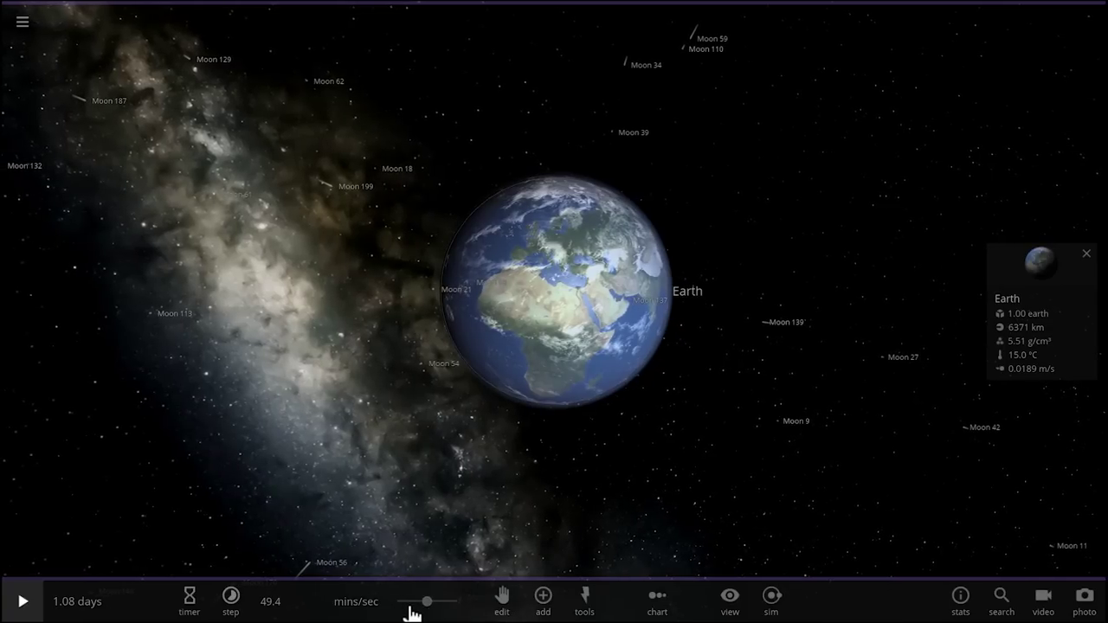
key(space)
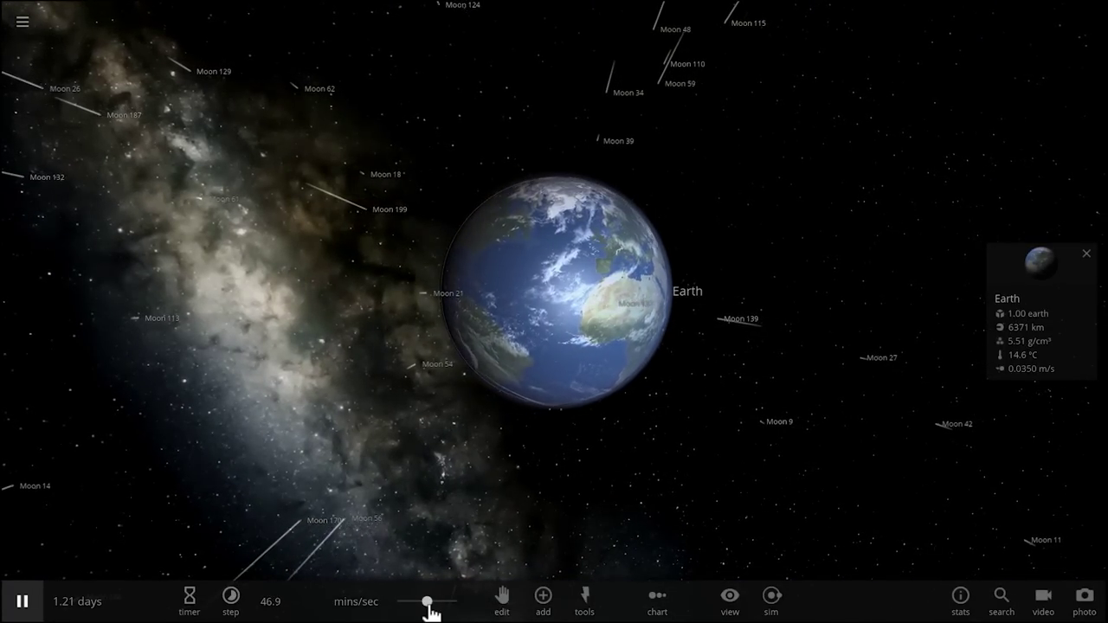
drag(426, 600, 416, 600)
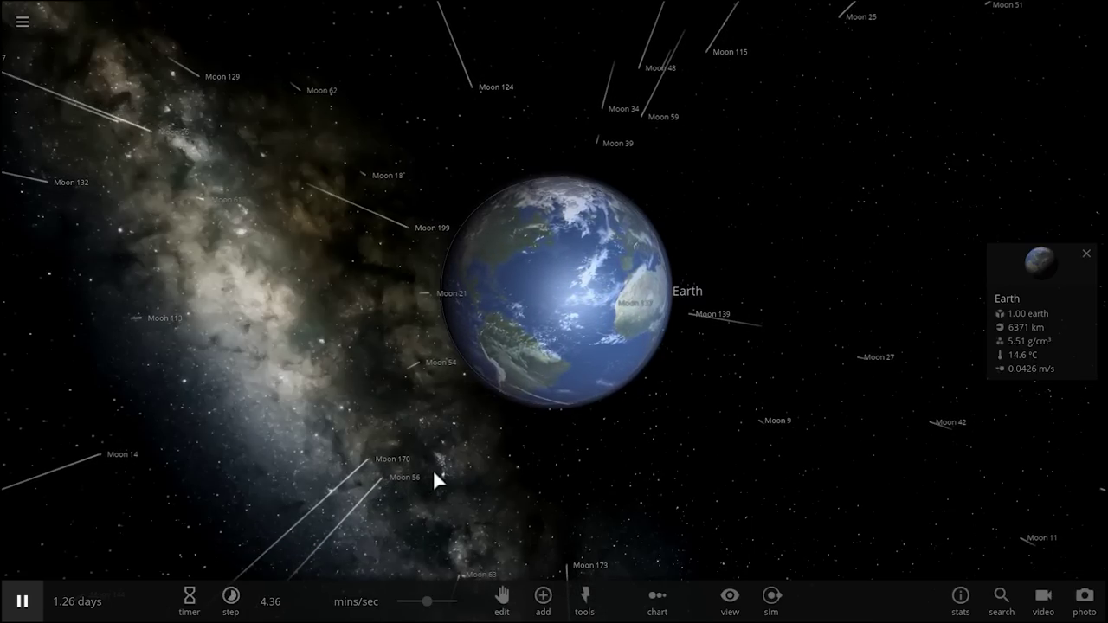
Examine the moons' impacts on Earth from several sides and distances, with Earth's property card closed
drag(455, 480, 651, 485)
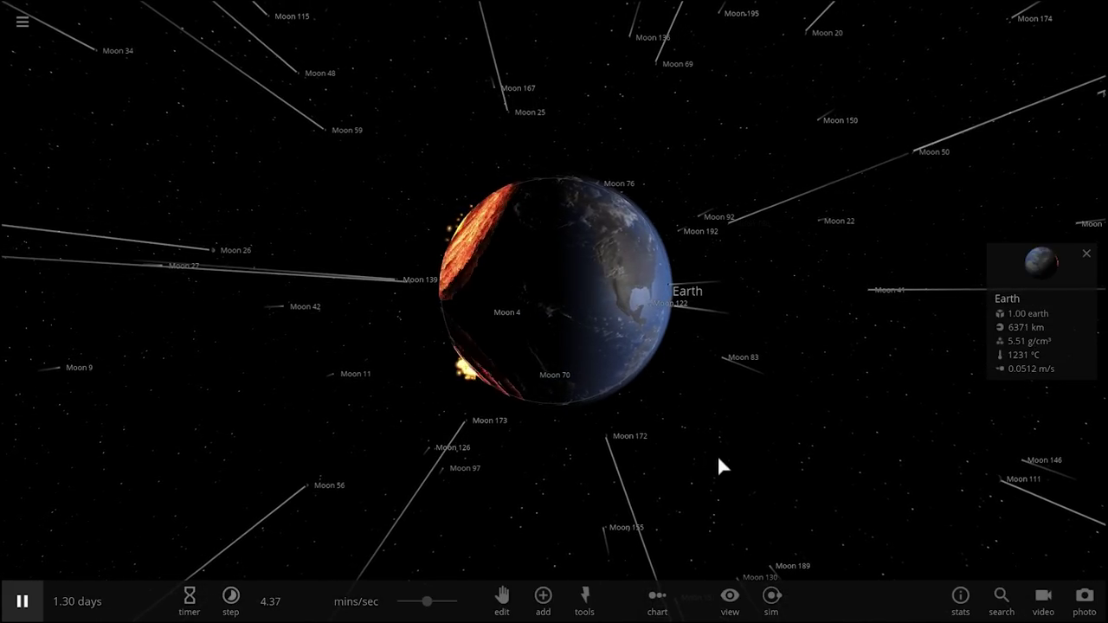
drag(717, 454, 516, 445)
scroll(516, 445, up, 3)
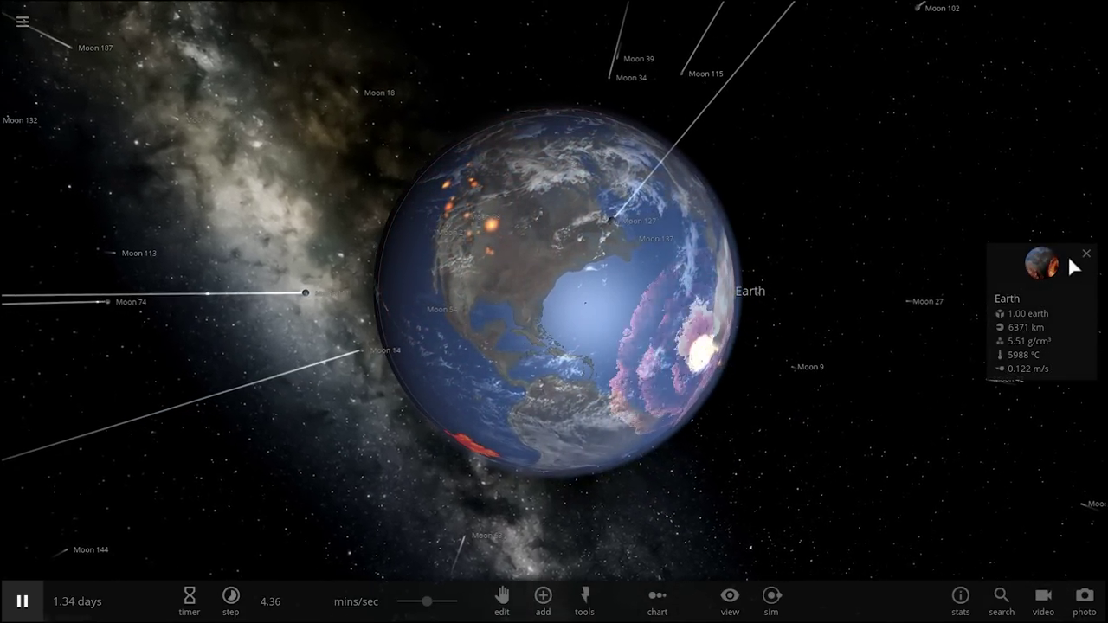
click(1084, 255)
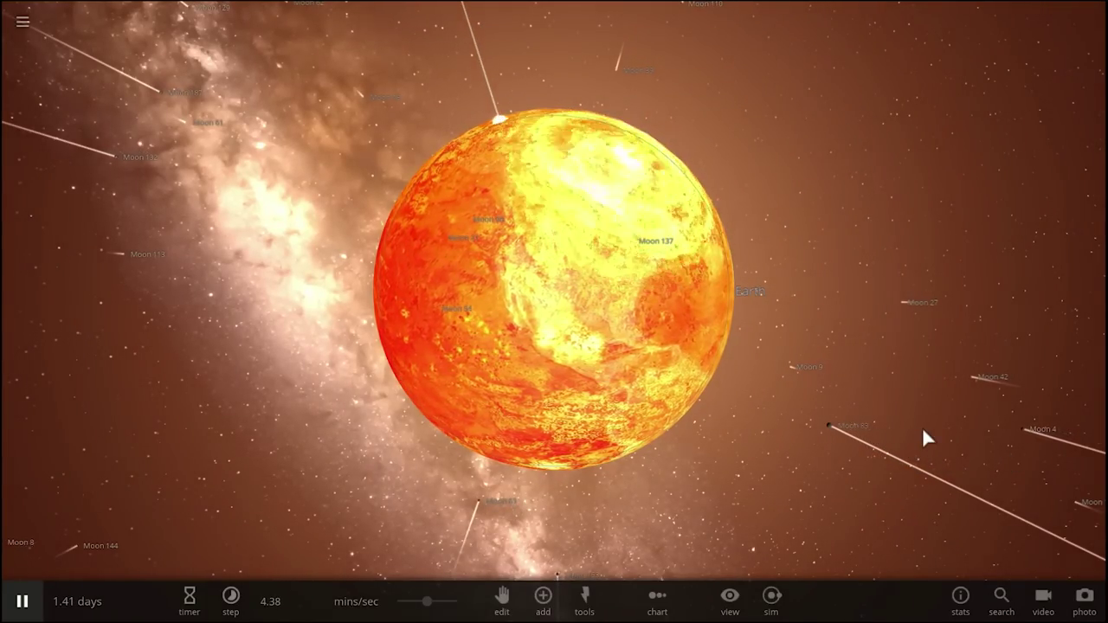
drag(914, 428, 868, 424)
scroll(905, 428, down, 3)
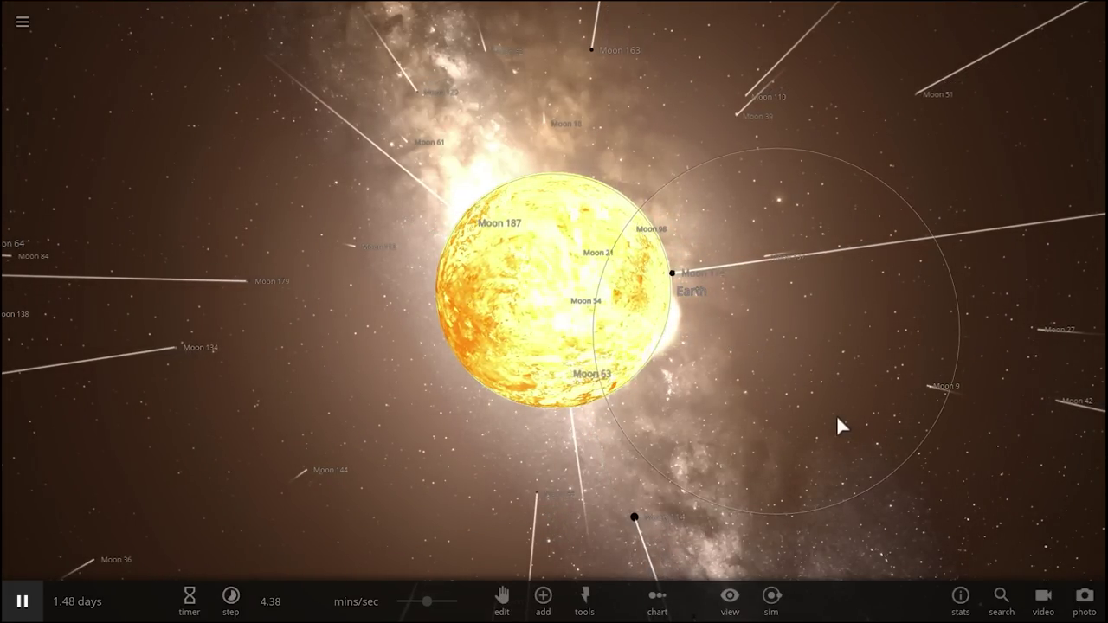
scroll(829, 421, up, 3)
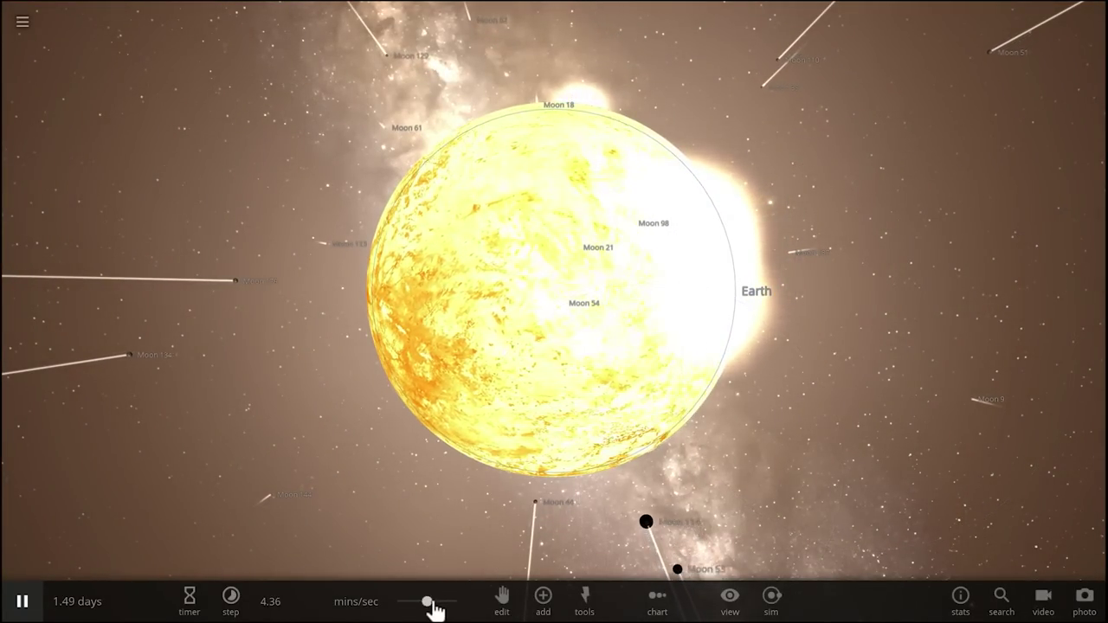
Speed up the simulation to about 43.6 mins/sec and examine the whole molten Earth
drag(427, 604, 448, 605)
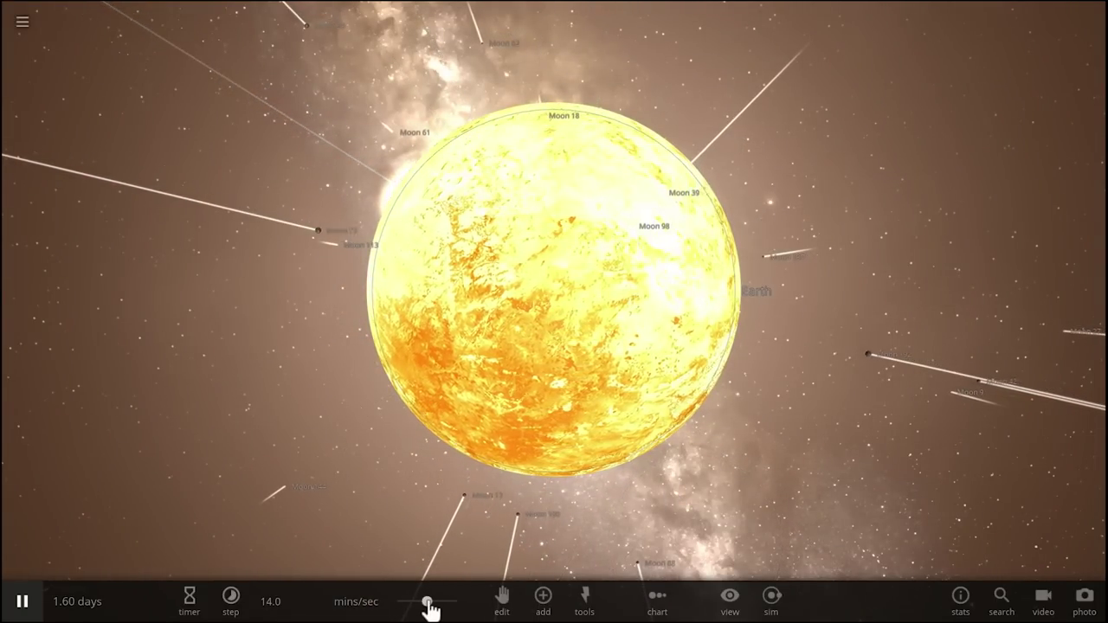
drag(427, 603, 618, 525)
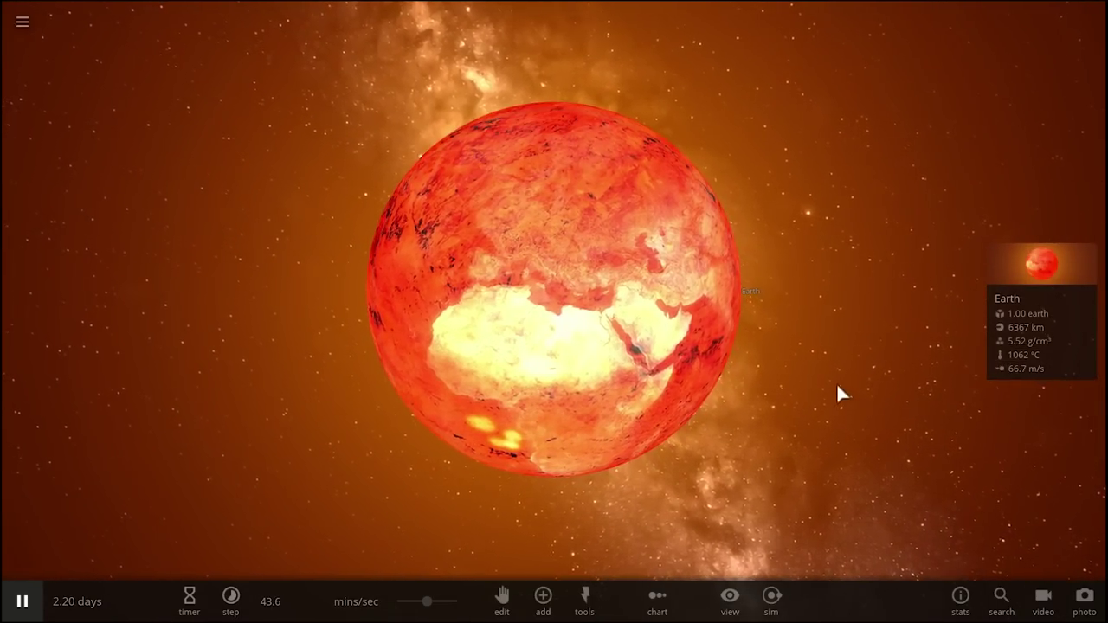
scroll(819, 377, down, 5)
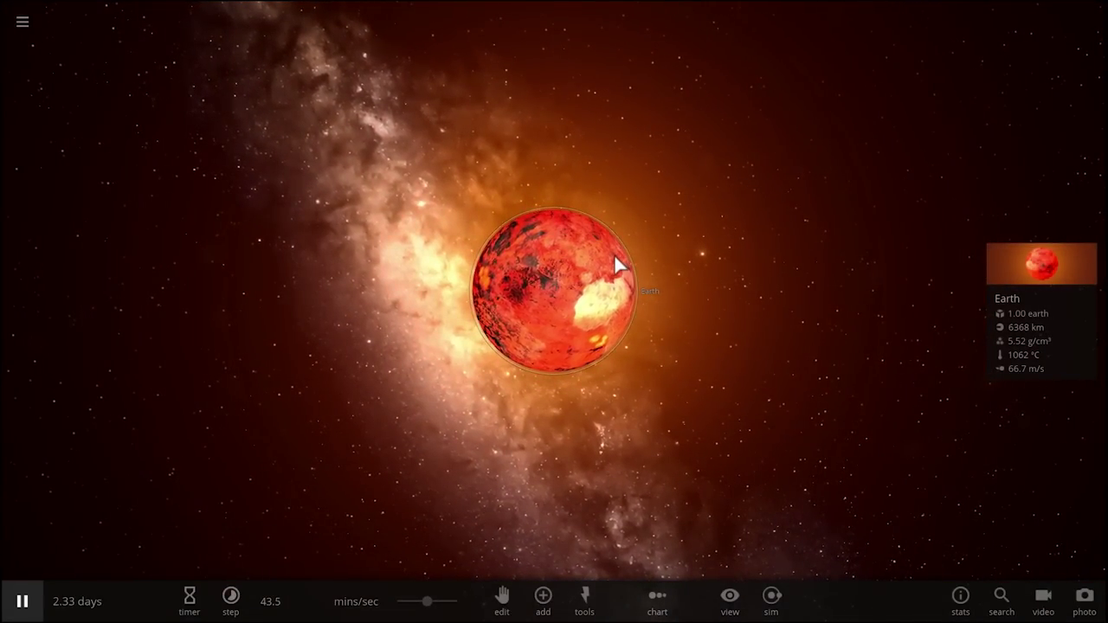
Start a new empty simulation and place Earth in it from the object catalogue
click(24, 22)
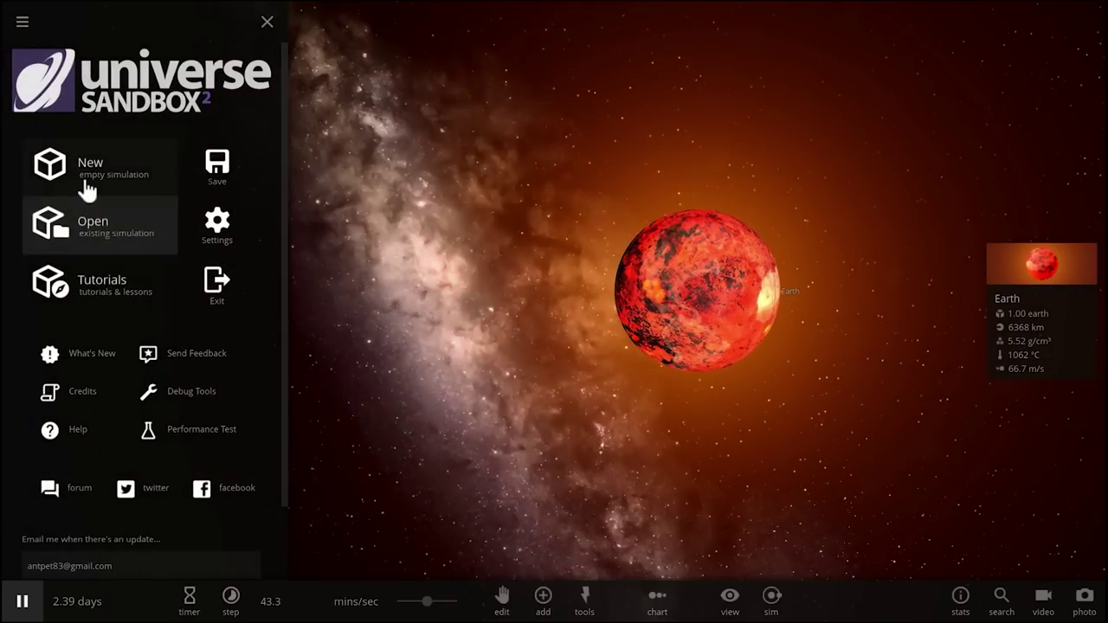
click(84, 183)
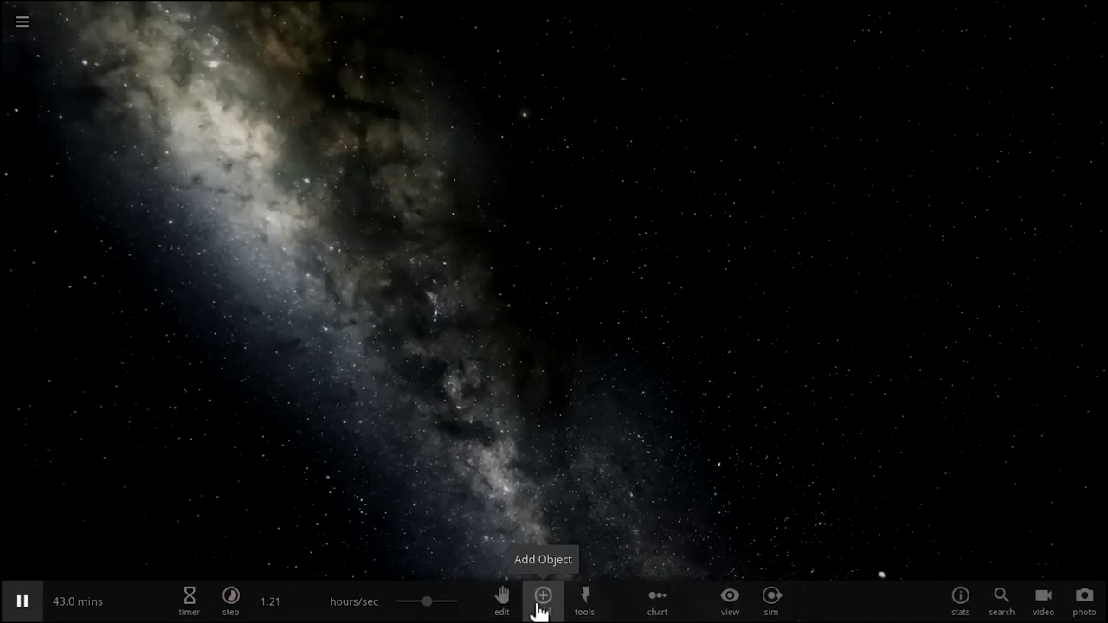
click(541, 606)
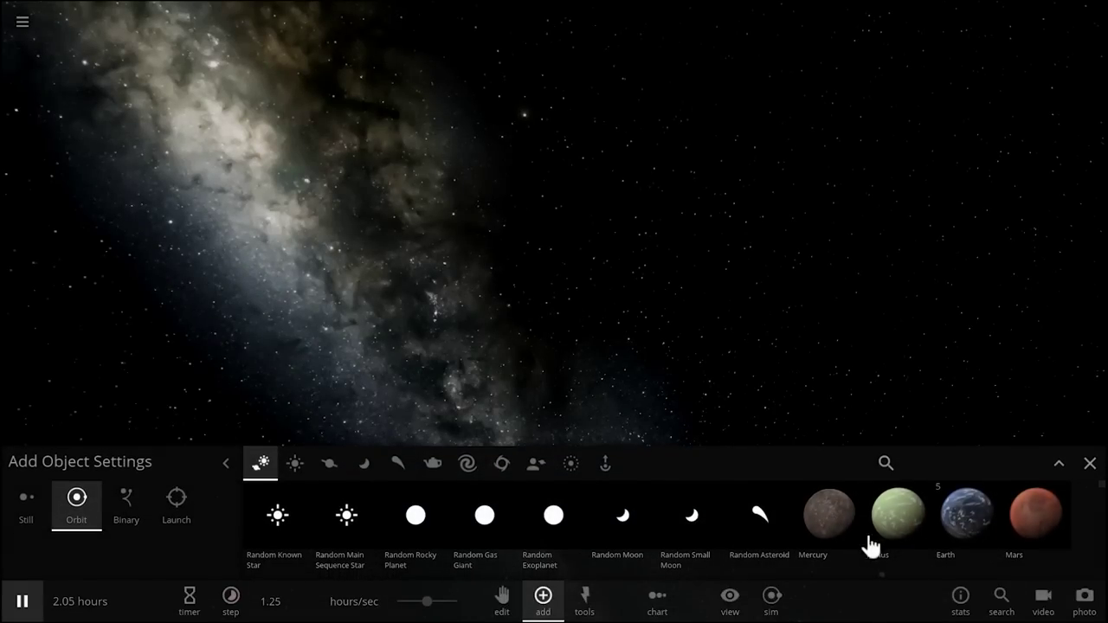
click(951, 524)
click(501, 257)
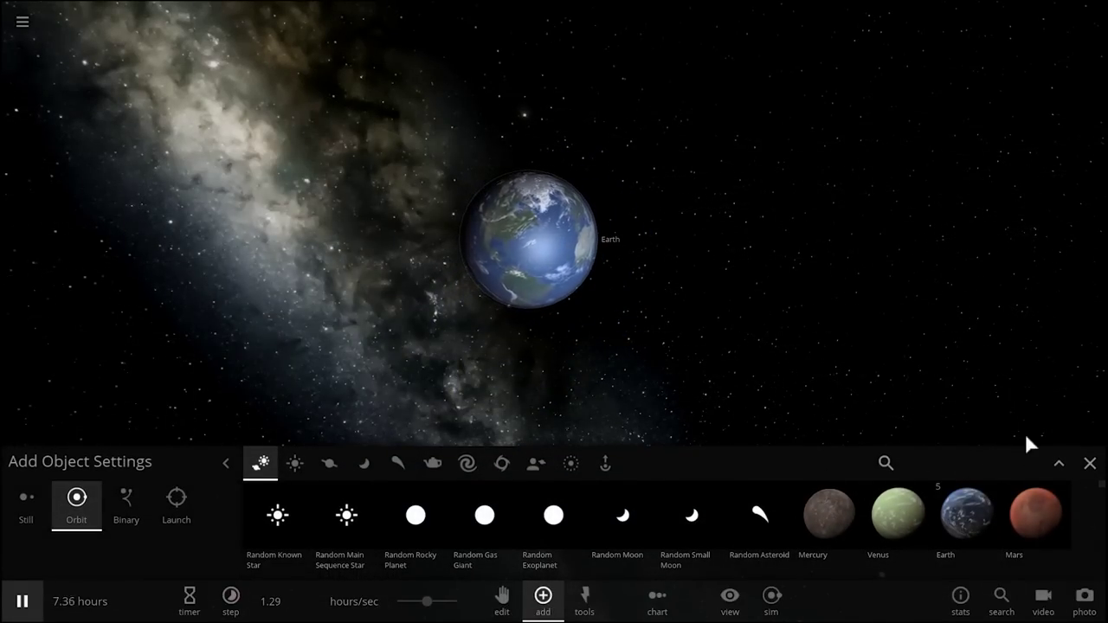
Select Earth and slow the simulation to about 32.8 mins/sec
drag(866, 400, 582, 279)
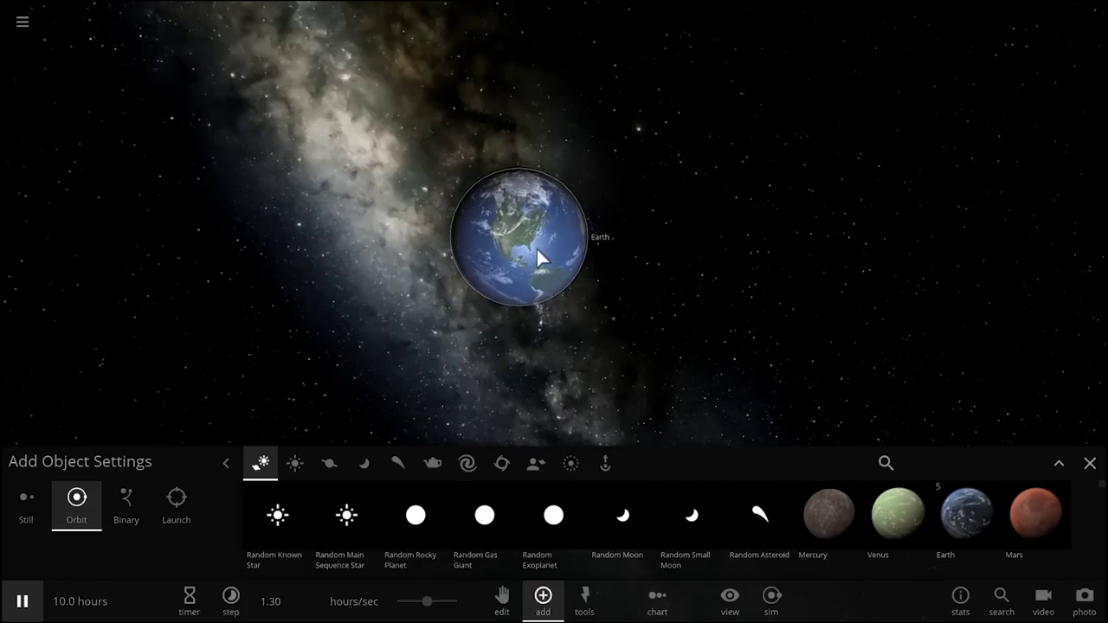
click(536, 247)
scroll(536, 247, up, 3)
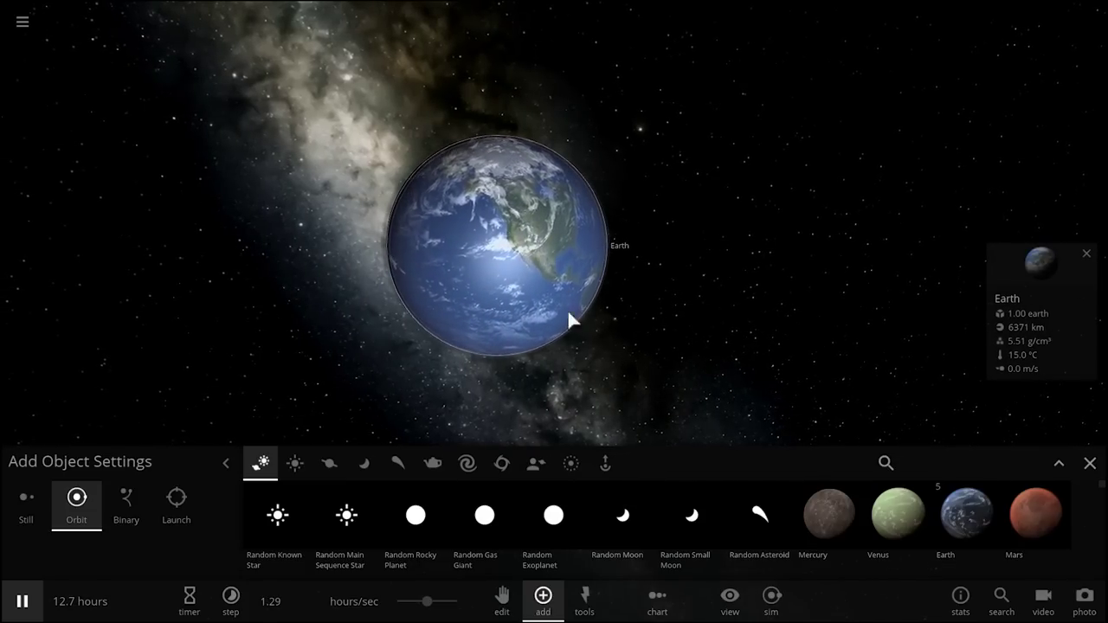
drag(429, 601, 417, 602)
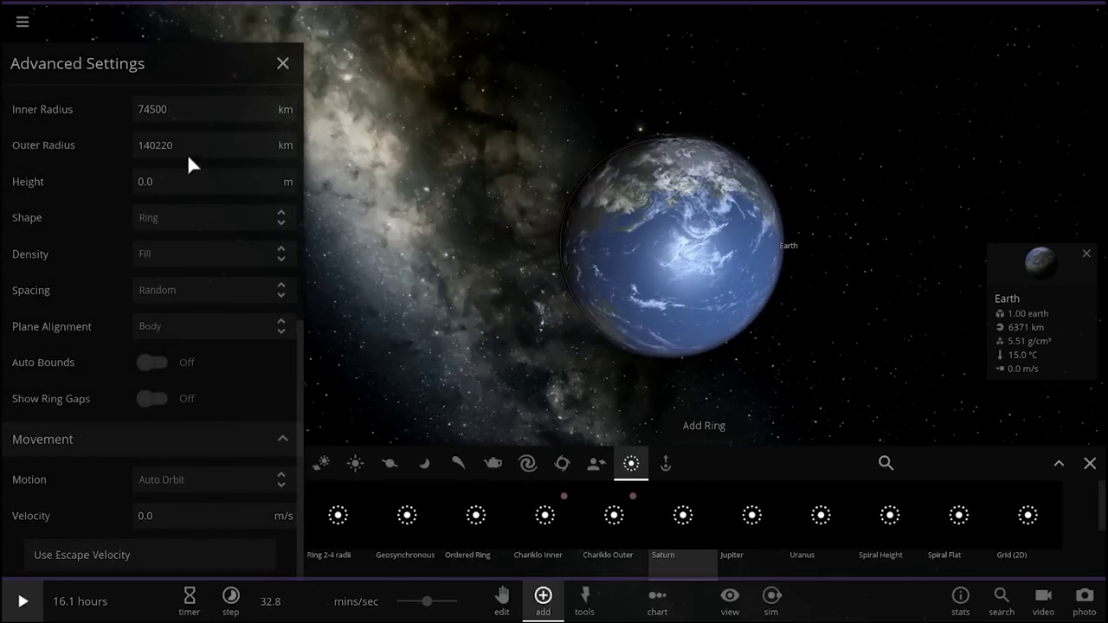
Set the total mass of the Saturn-type ring to 0.0400 moon
scroll(192, 161, up, 2)
scroll(199, 167, up, 4)
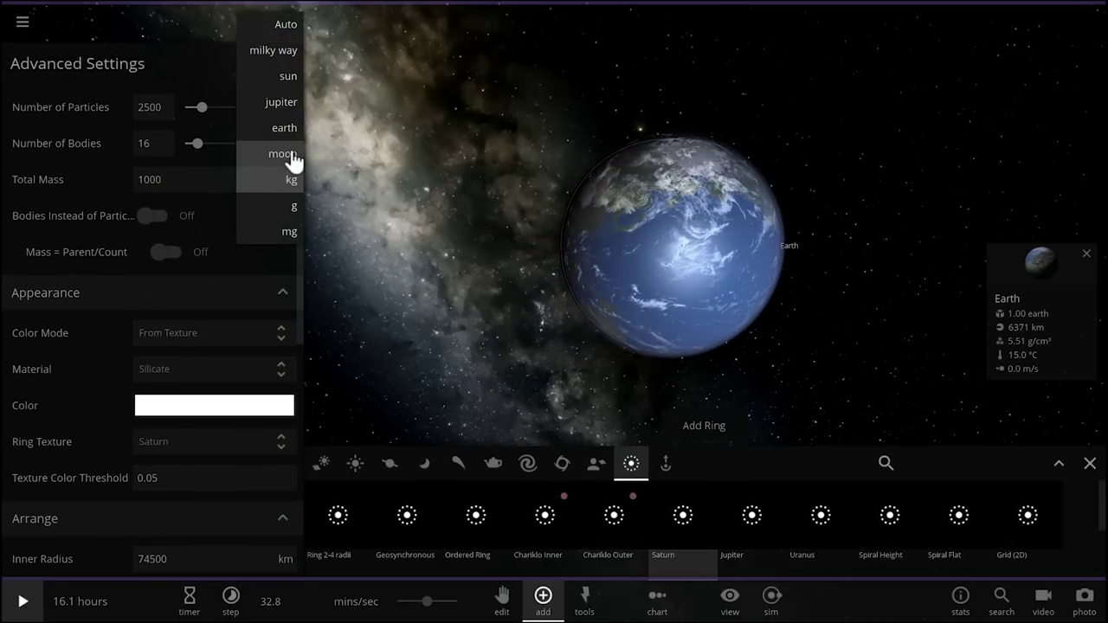
click(287, 156)
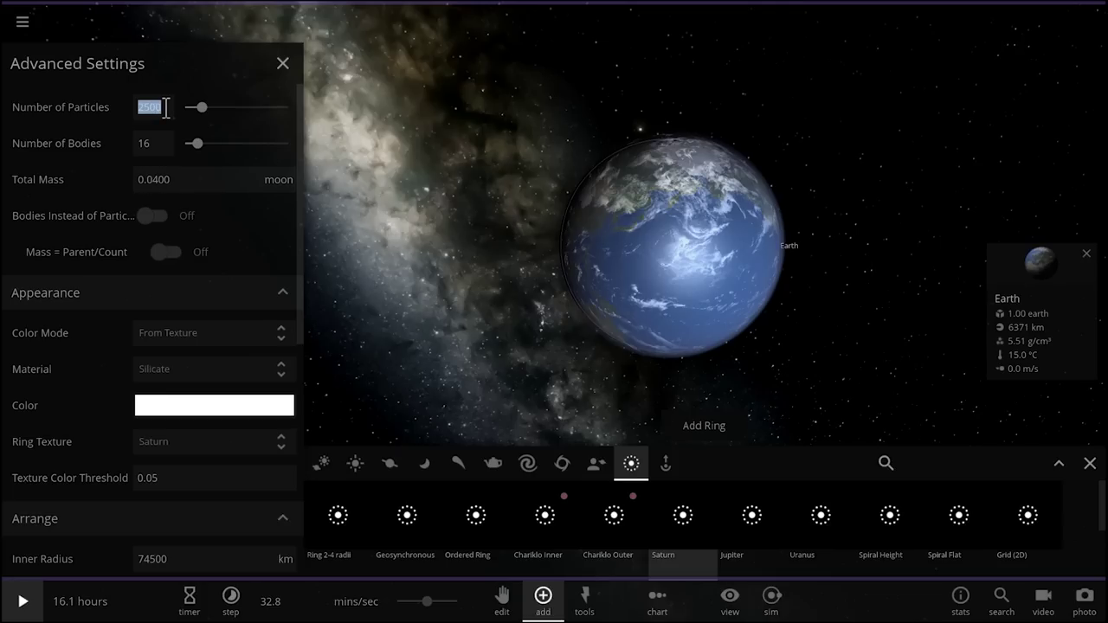
Set the ring's shape to Sphere and its motion to None, and add it around Earth
scroll(171, 107, down, 5)
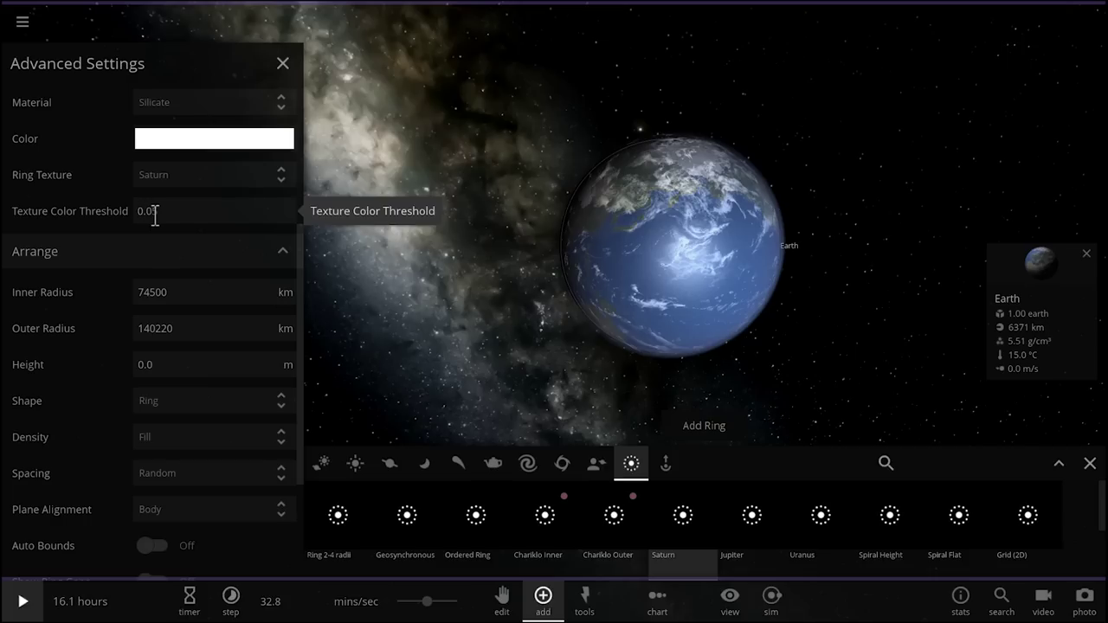
scroll(154, 217, down, 2)
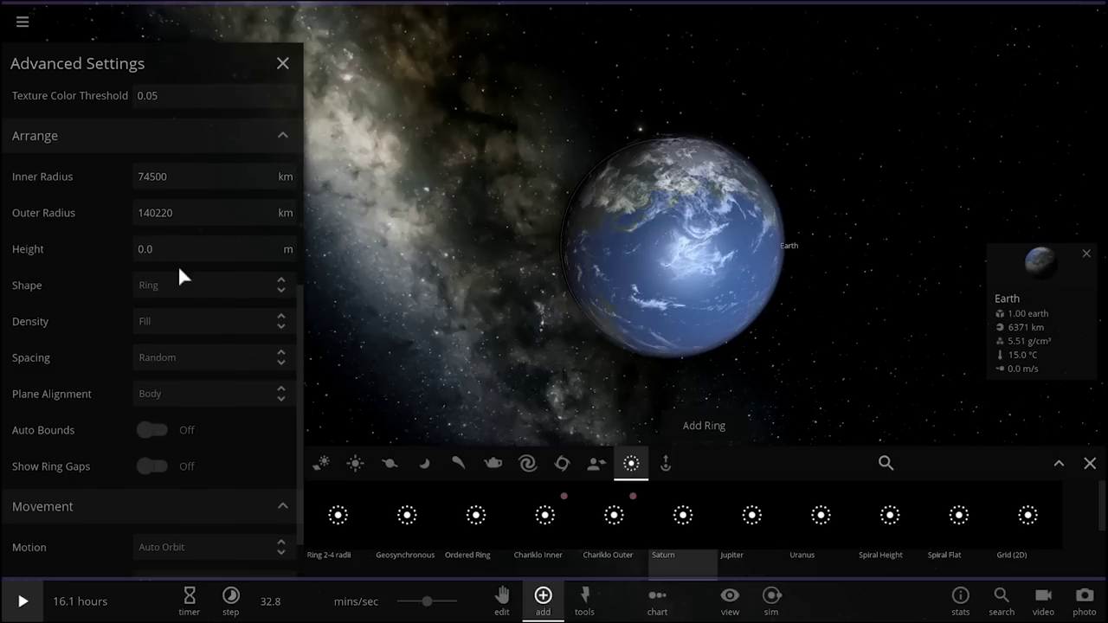
click(190, 294)
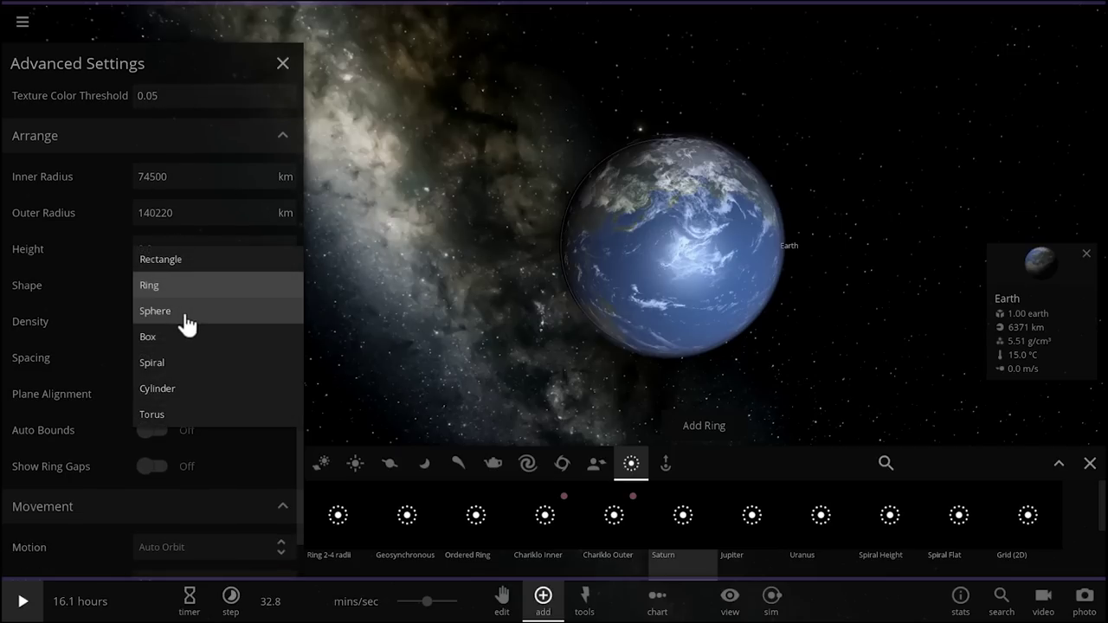
click(184, 322)
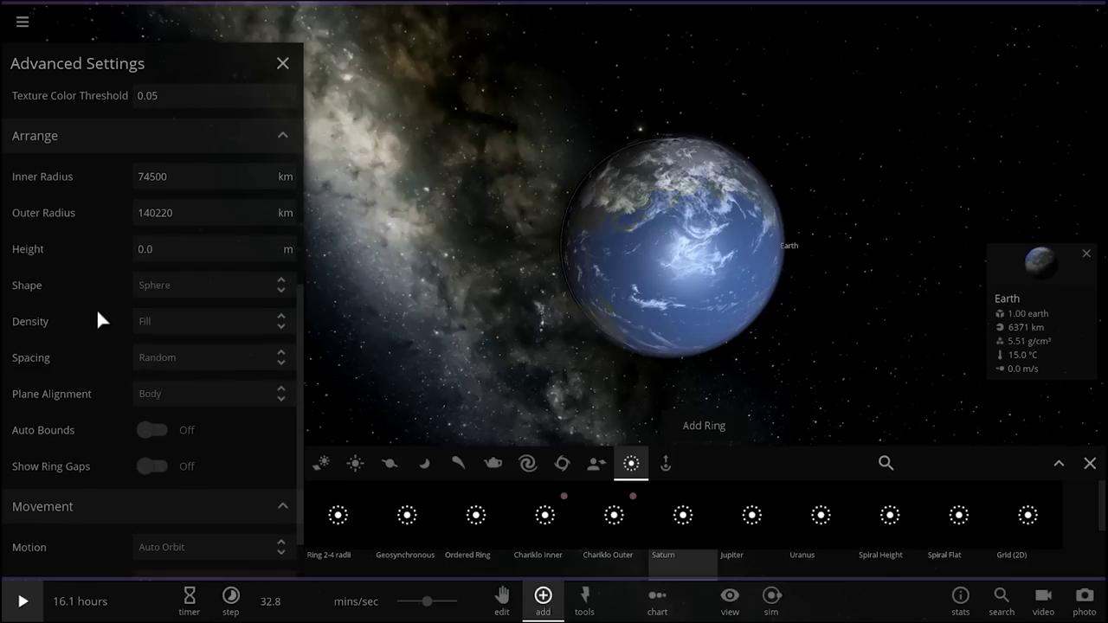
scroll(161, 407, down, 1)
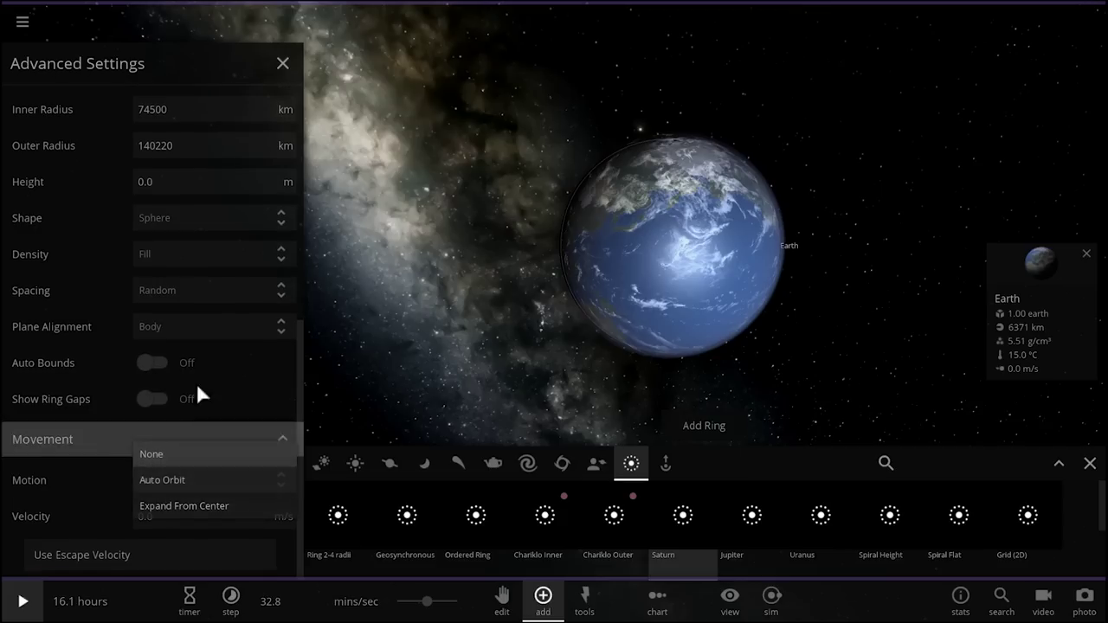
click(199, 394)
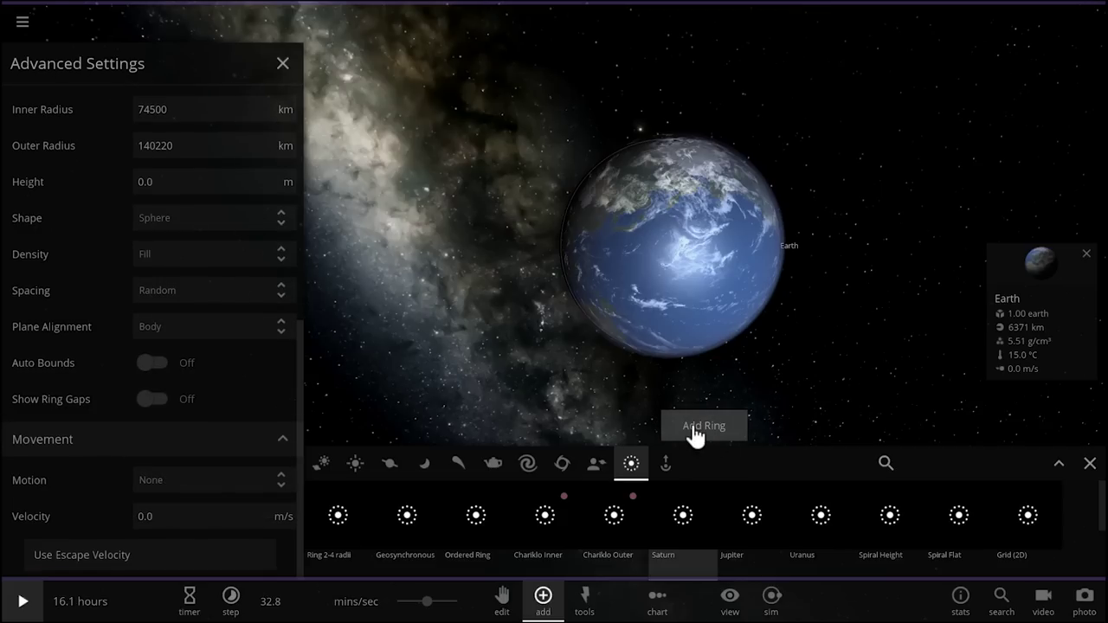
click(289, 53)
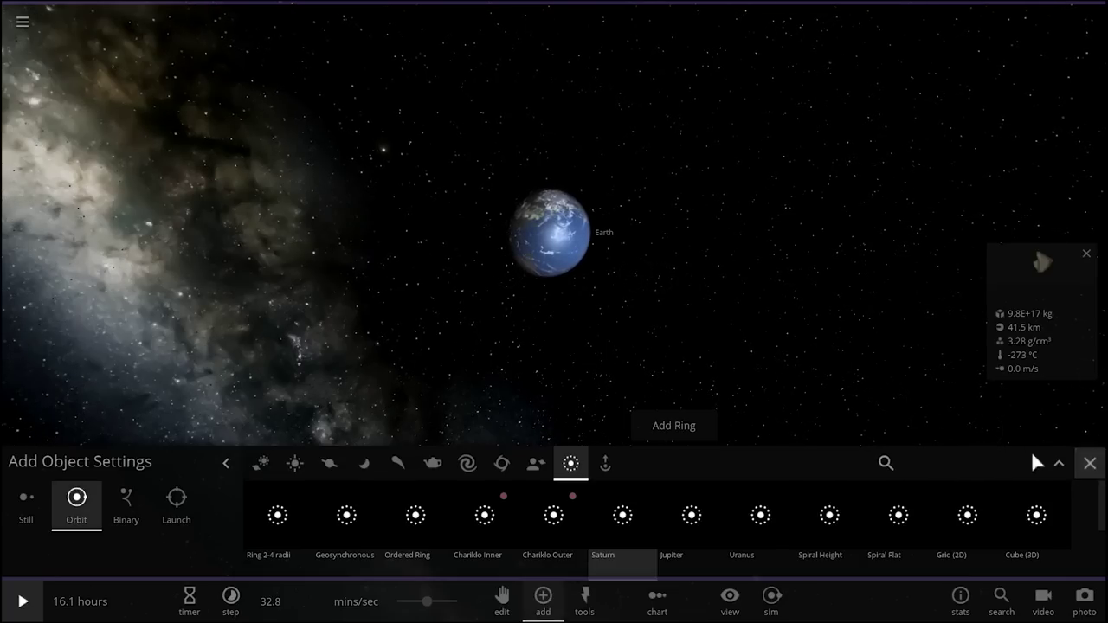
Close the object catalogue and run the simulation, speeding it up to about 1.68 hours/sec
click(1034, 461)
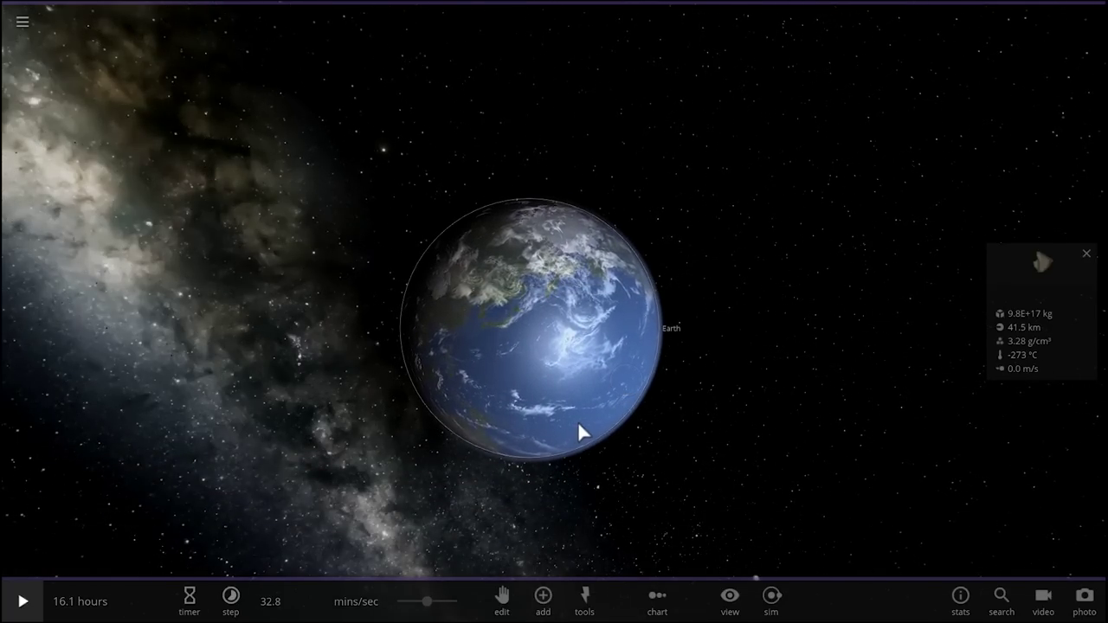
key(space)
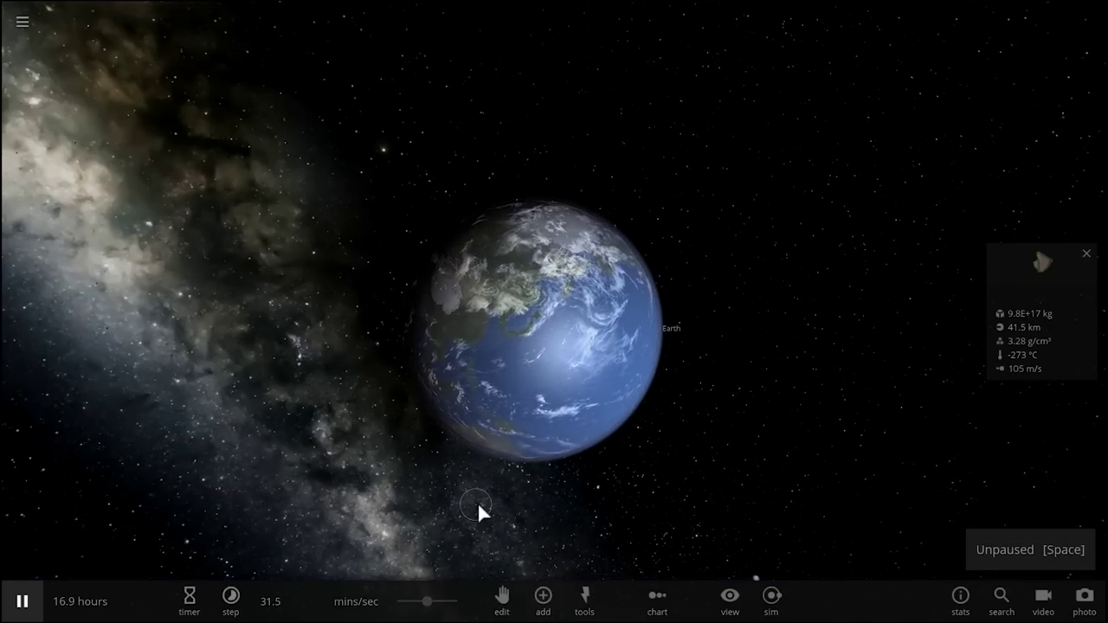
drag(442, 501, 500, 436)
scroll(489, 455, up, 3)
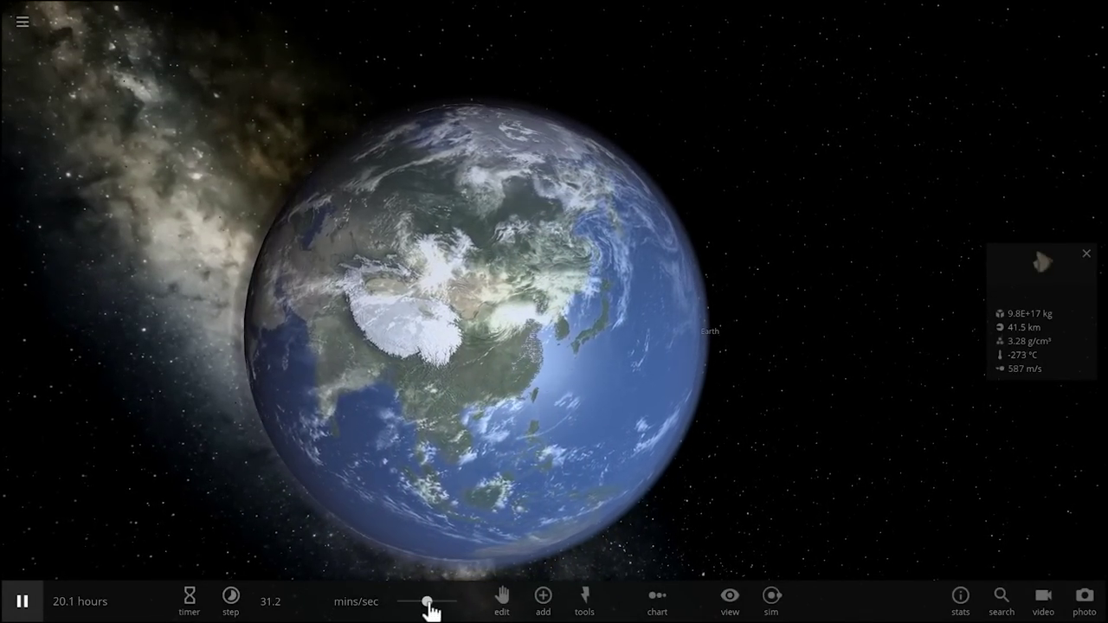
mouse_move(428, 603)
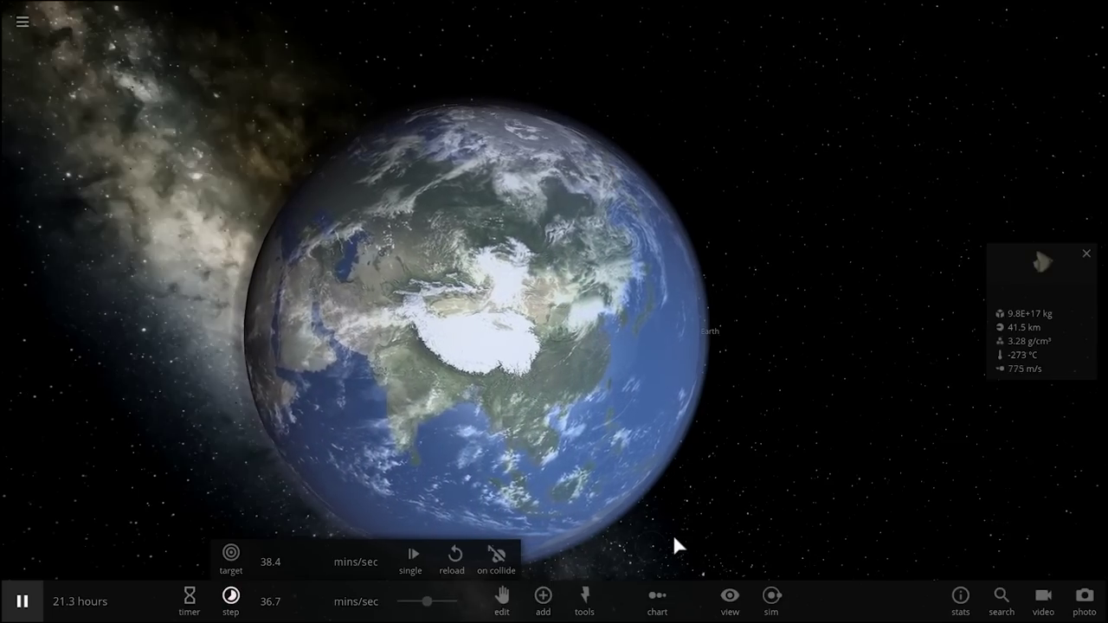
drag(428, 601, 453, 603)
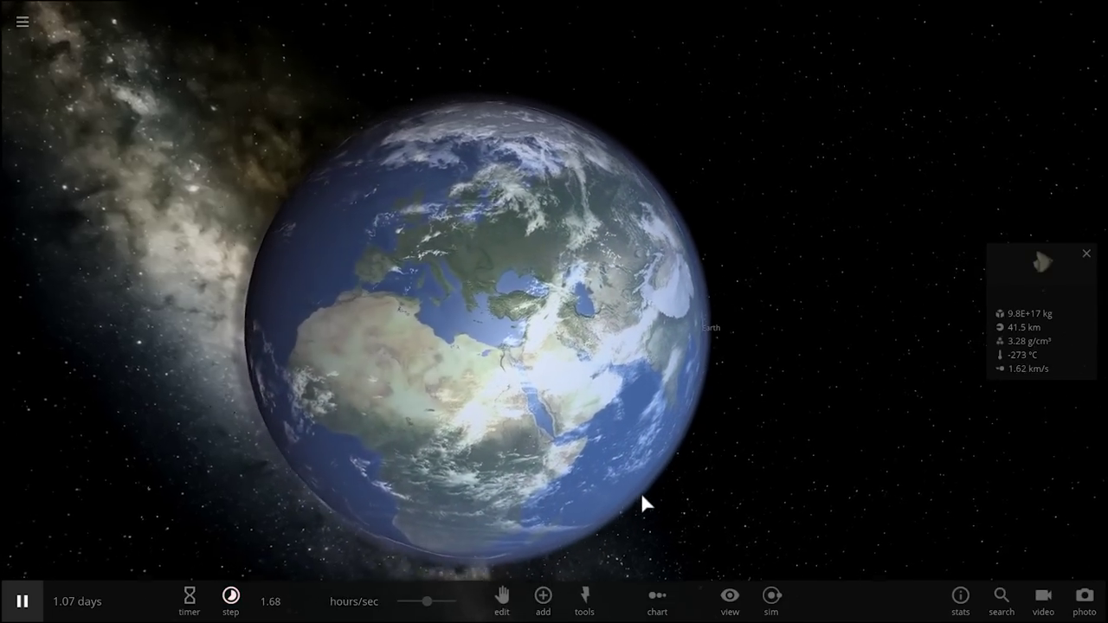
Slow the simulation to about 25.4 mins/sec and close the selected small body's property card while the impacts continue
key(space)
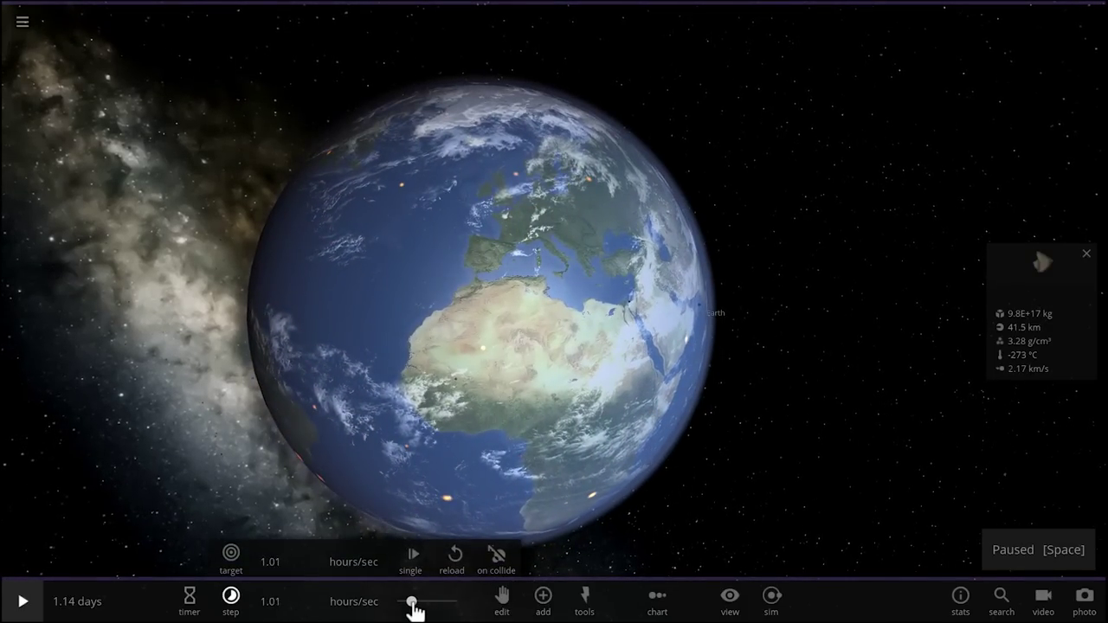
key(space)
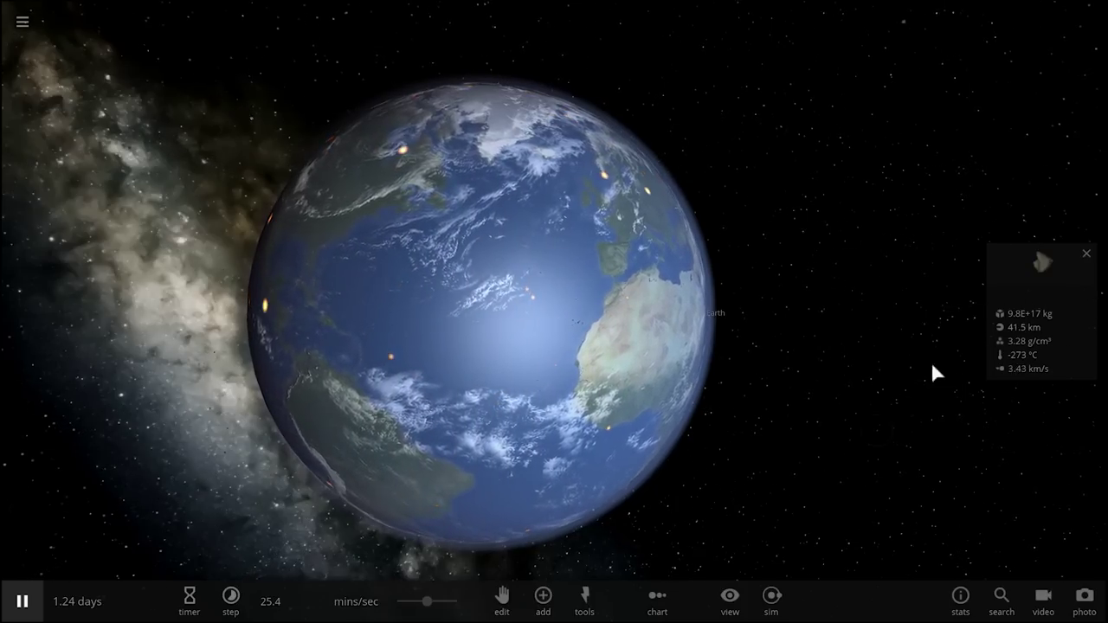
click(1085, 257)
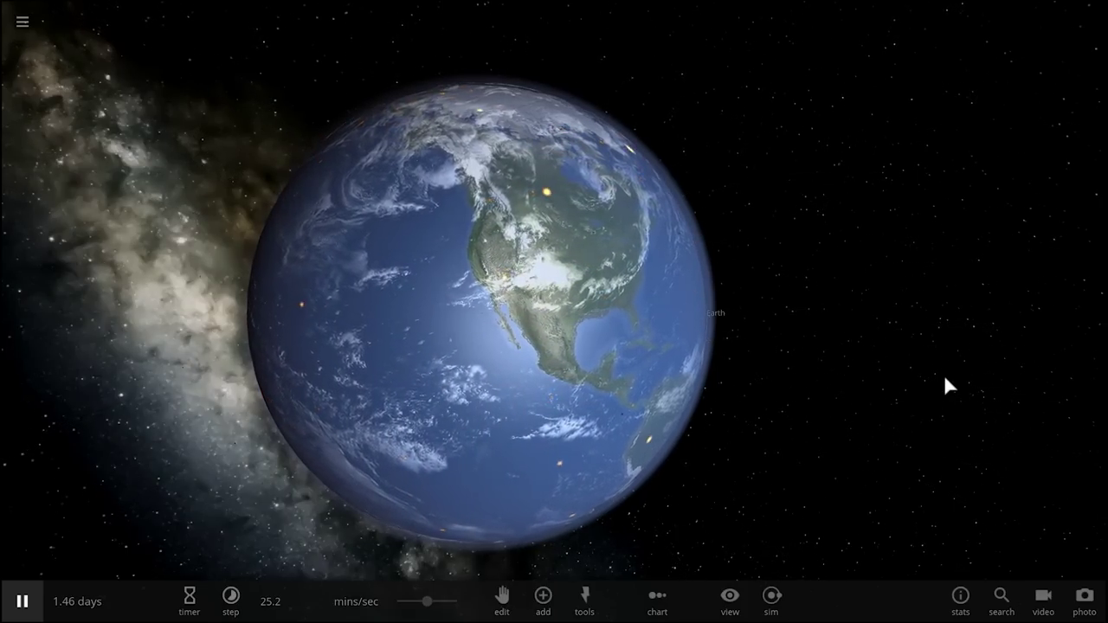
key(space)
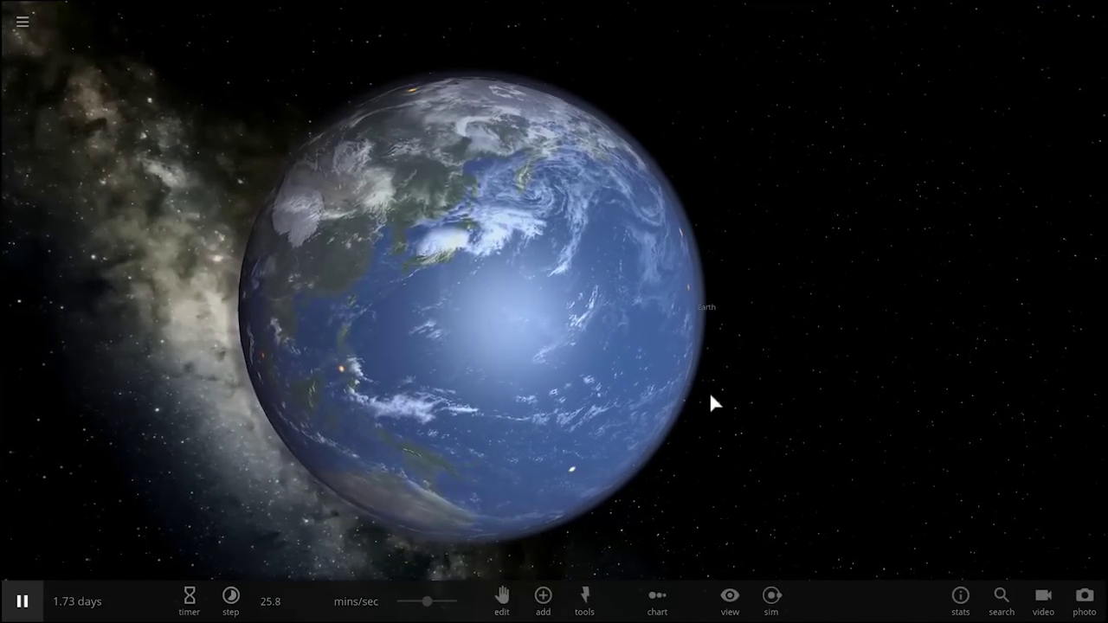
Examine Earth's surface temperature, overview properties and material composition after the impacts, and close its property window
drag(710, 395, 724, 397)
scroll(722, 395, down, 3)
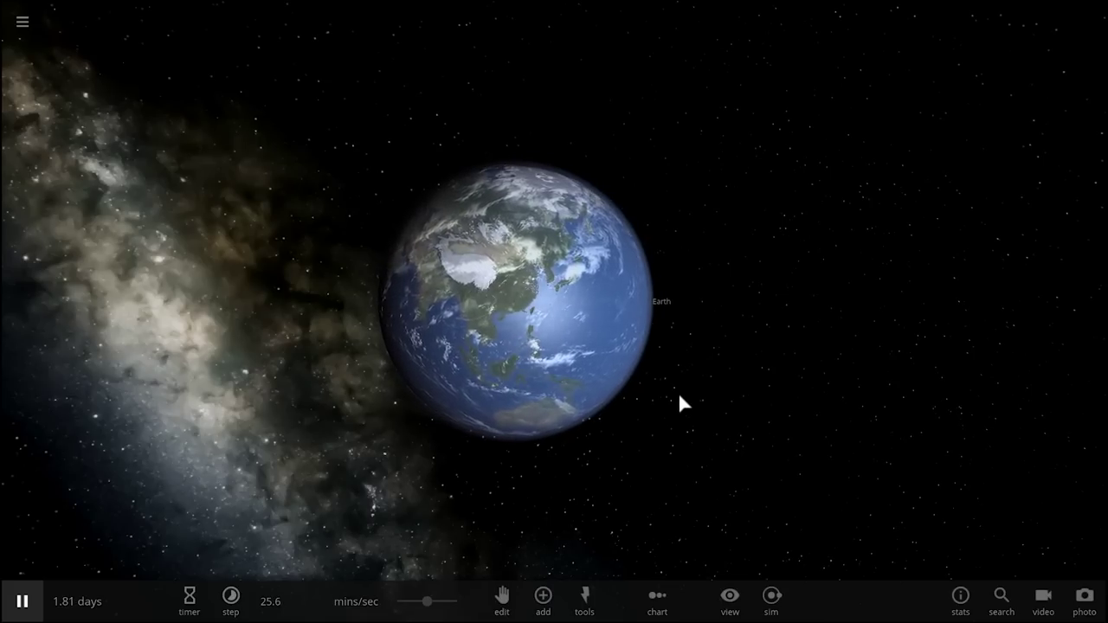
click(573, 340)
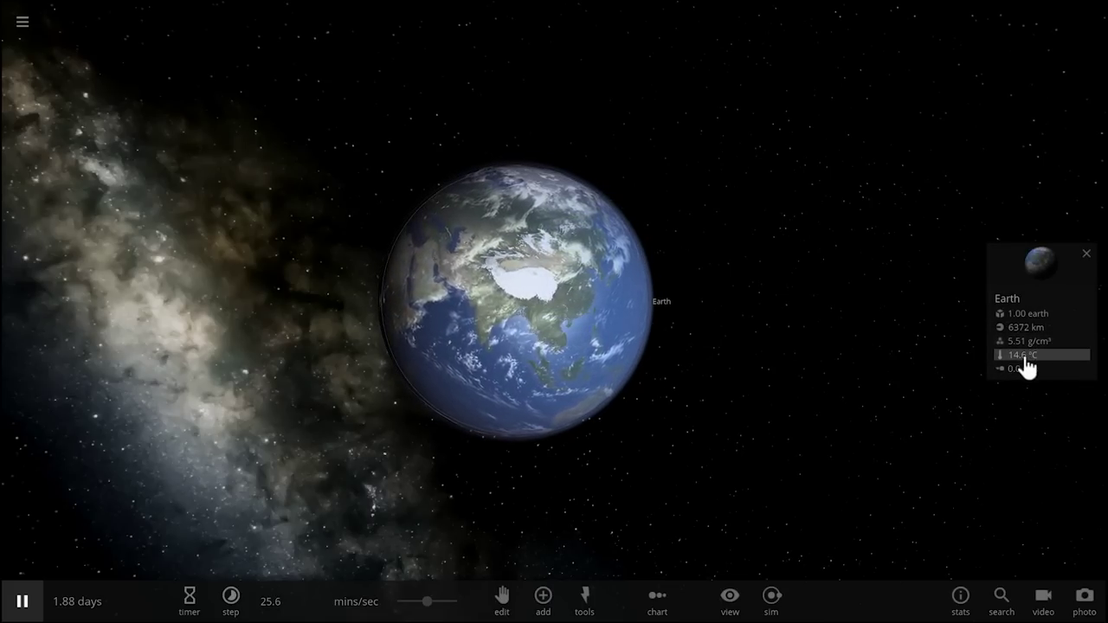
scroll(656, 358, up, 3)
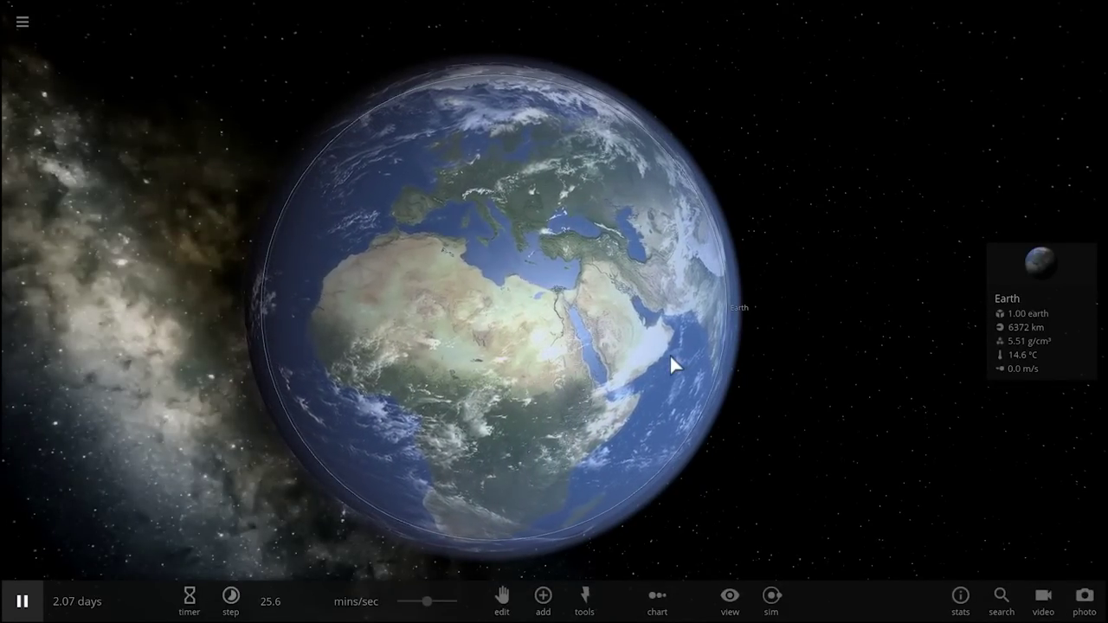
click(655, 353)
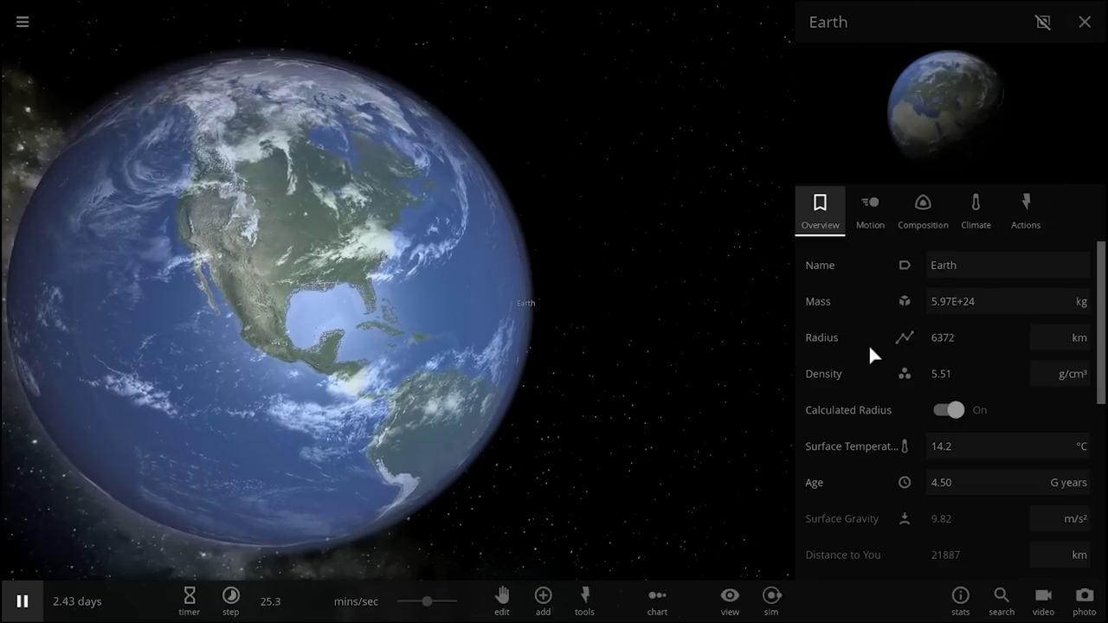
click(1084, 27)
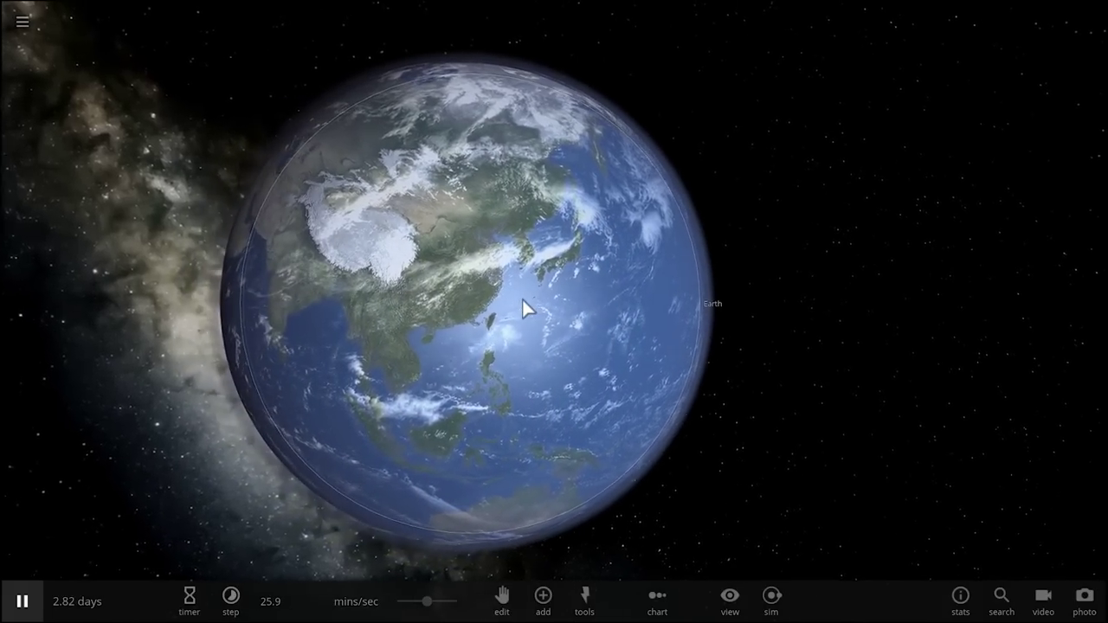
click(527, 299)
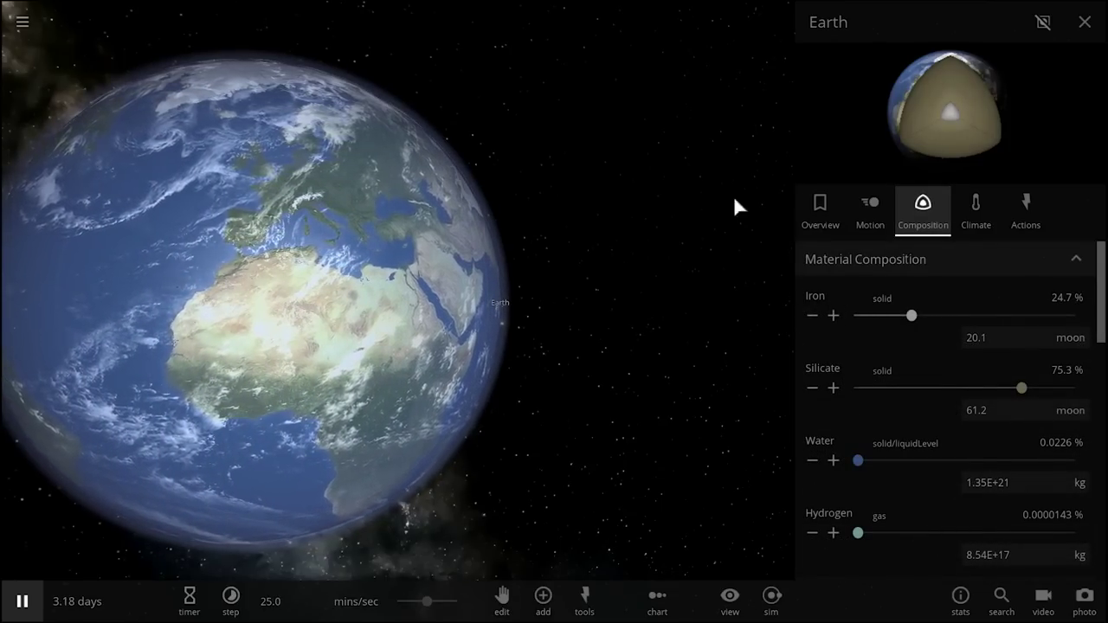
click(1074, 26)
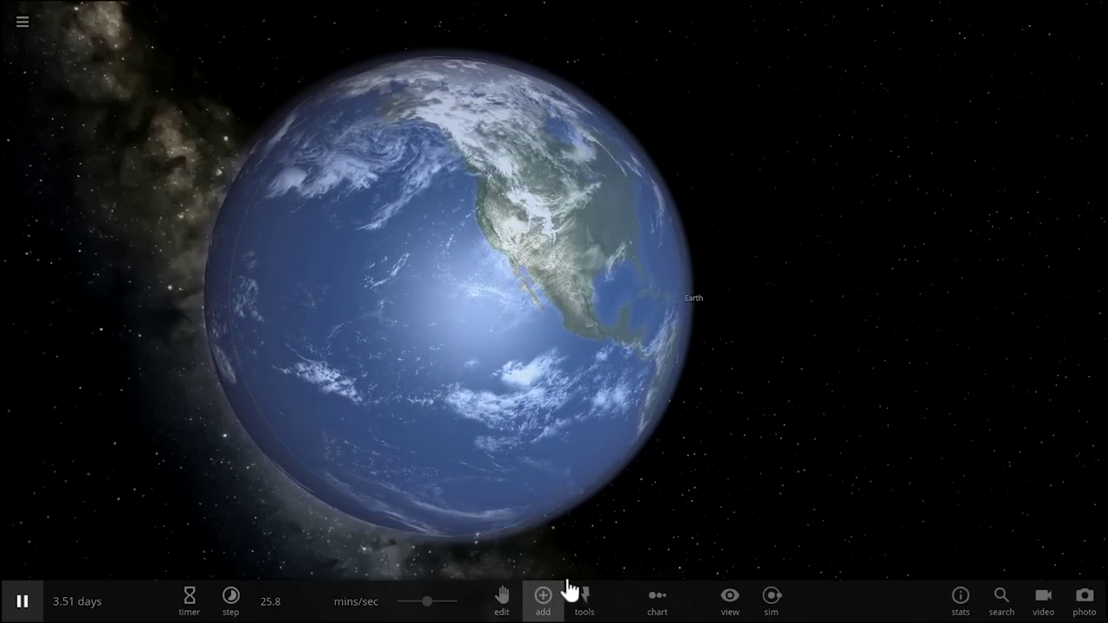
Add a cloud of moons around Earth and watch them approach at about 29.5 mins/sec
scroll(616, 504, down, 3)
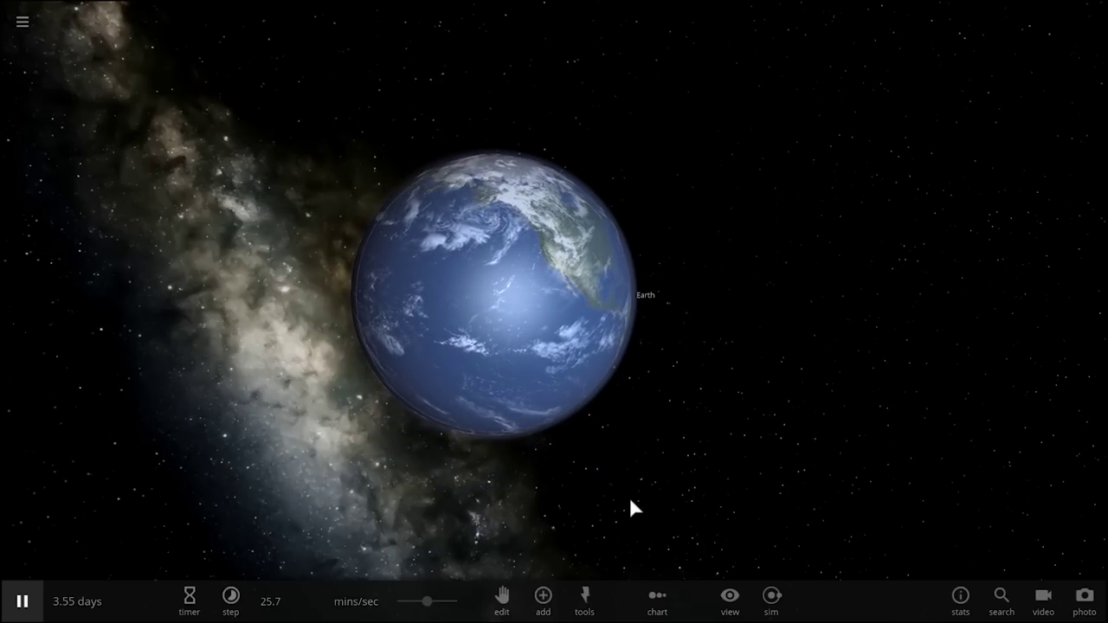
click(543, 598)
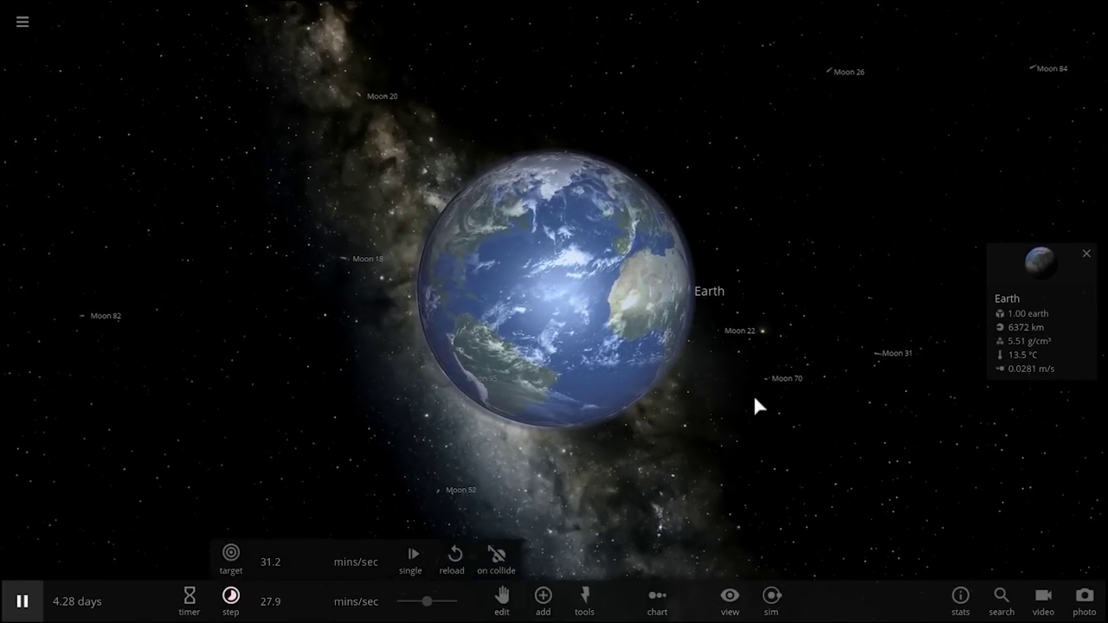
scroll(873, 388, up, 3)
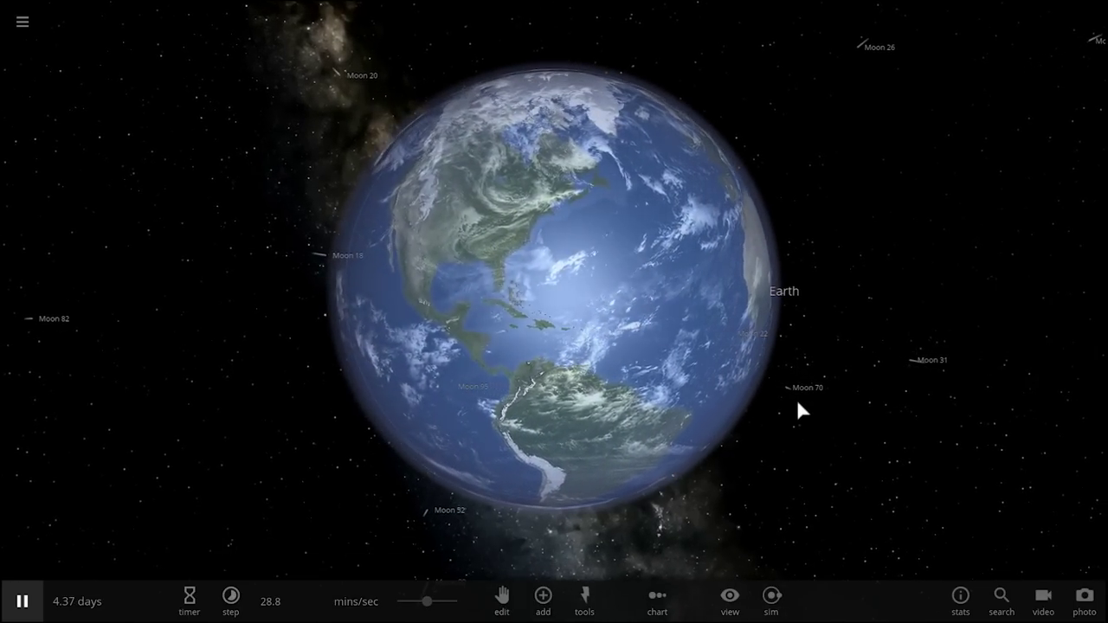
click(428, 601)
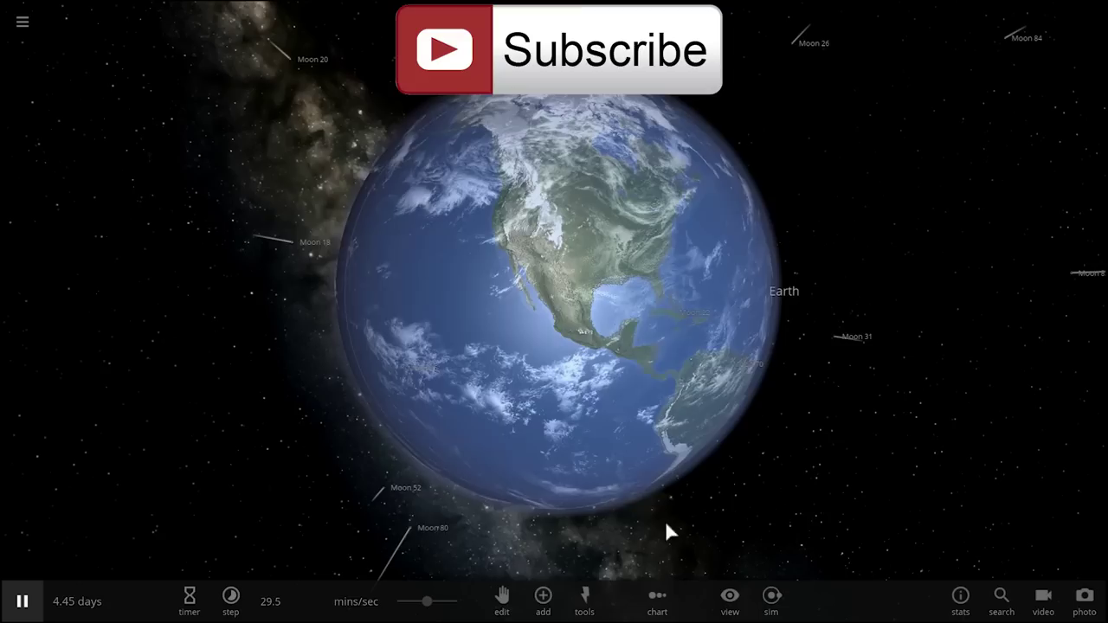